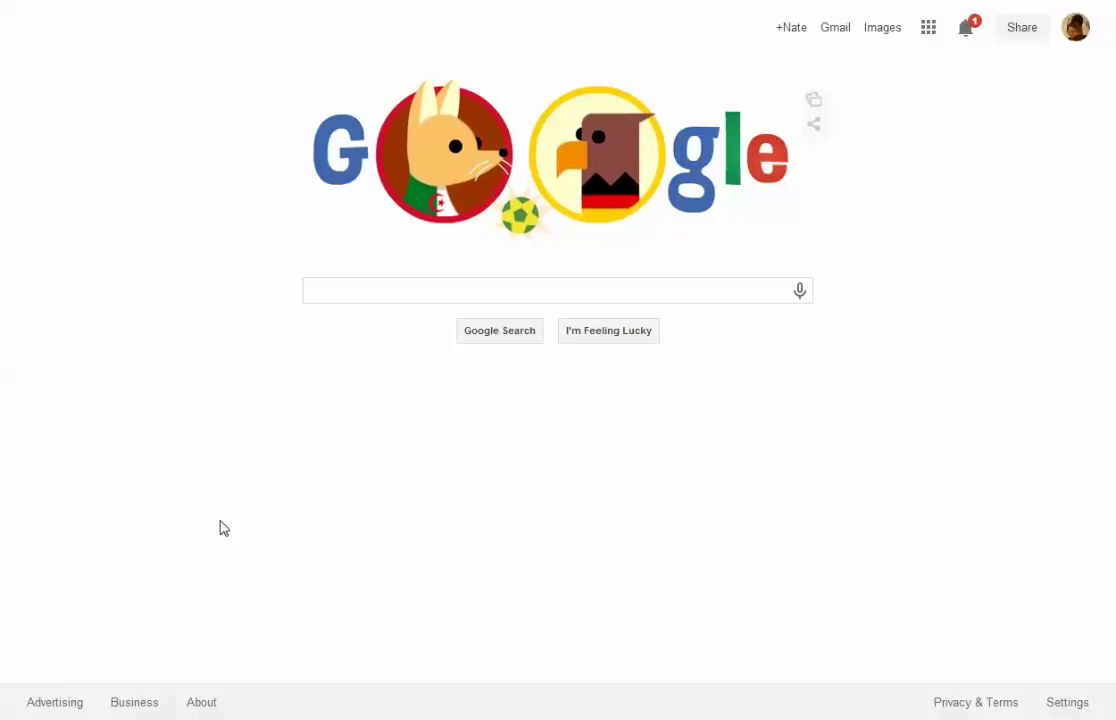
Bring up the Windows Start menu over Chrome's Google homepage
key("super")
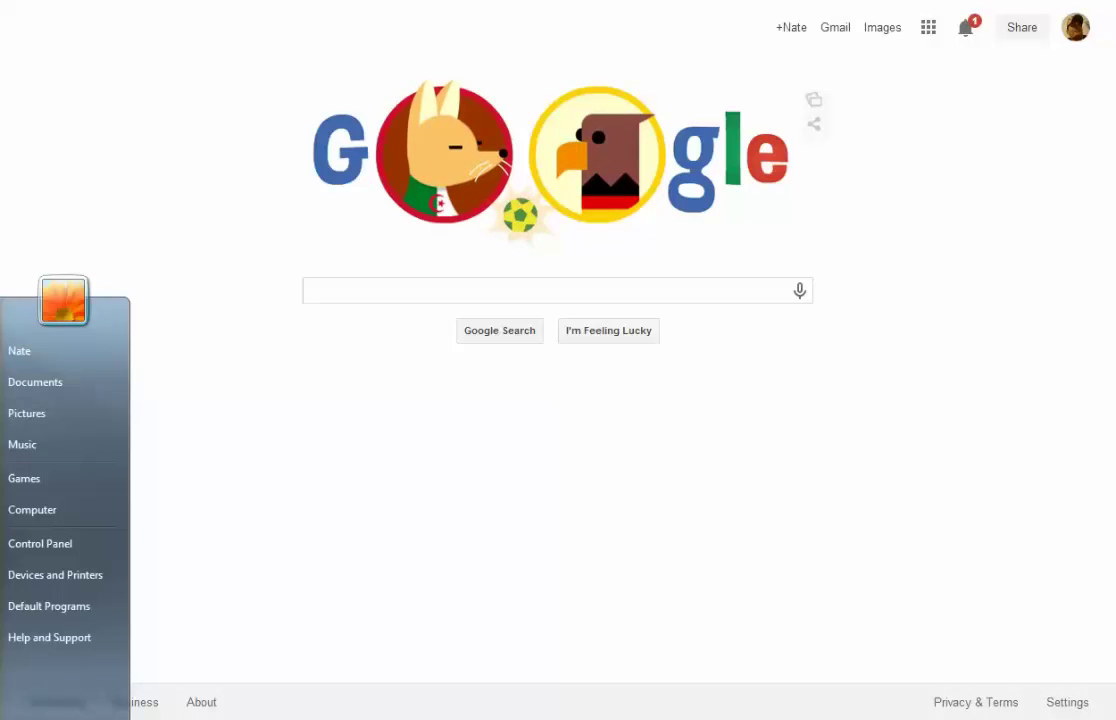
Browse Computer > Local Disk (C:) > Documents > iMacros > Downloads, which holds no files
left_click(30, 510)
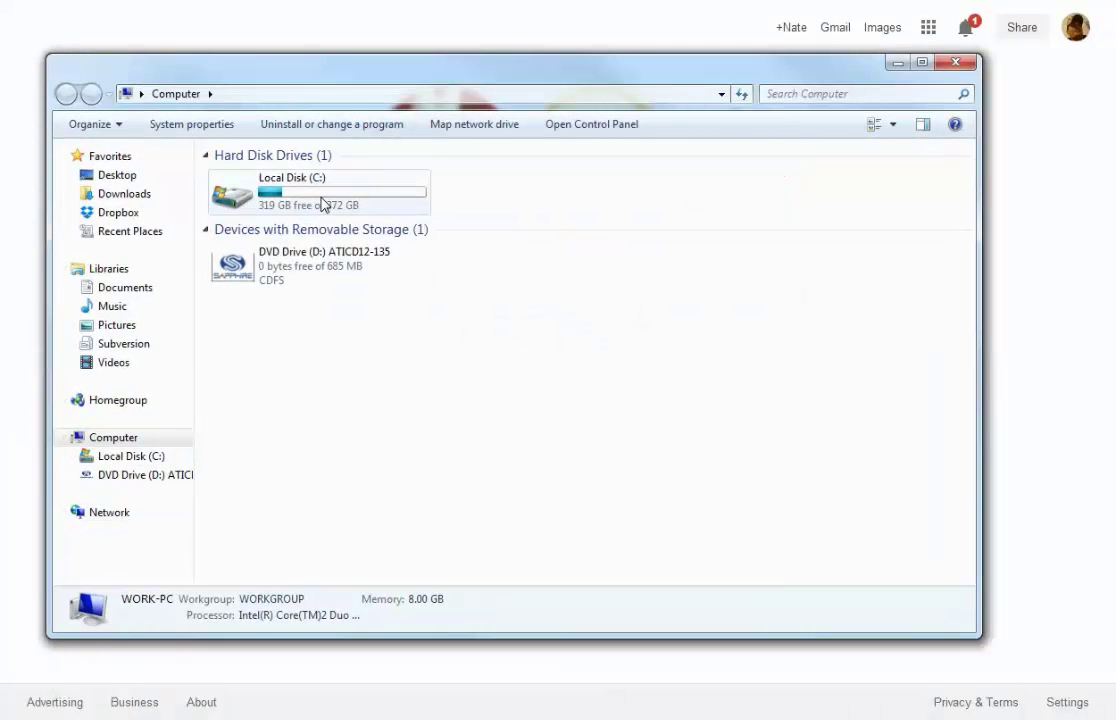
double_click(323, 204)
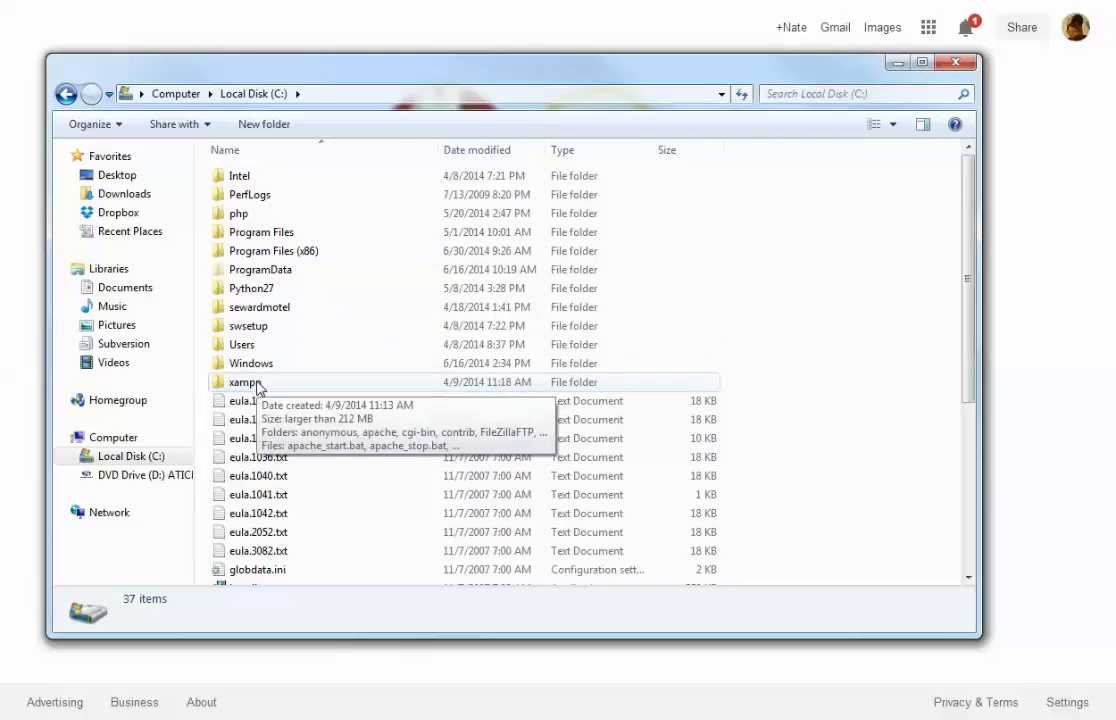
mouse_move(125, 290)
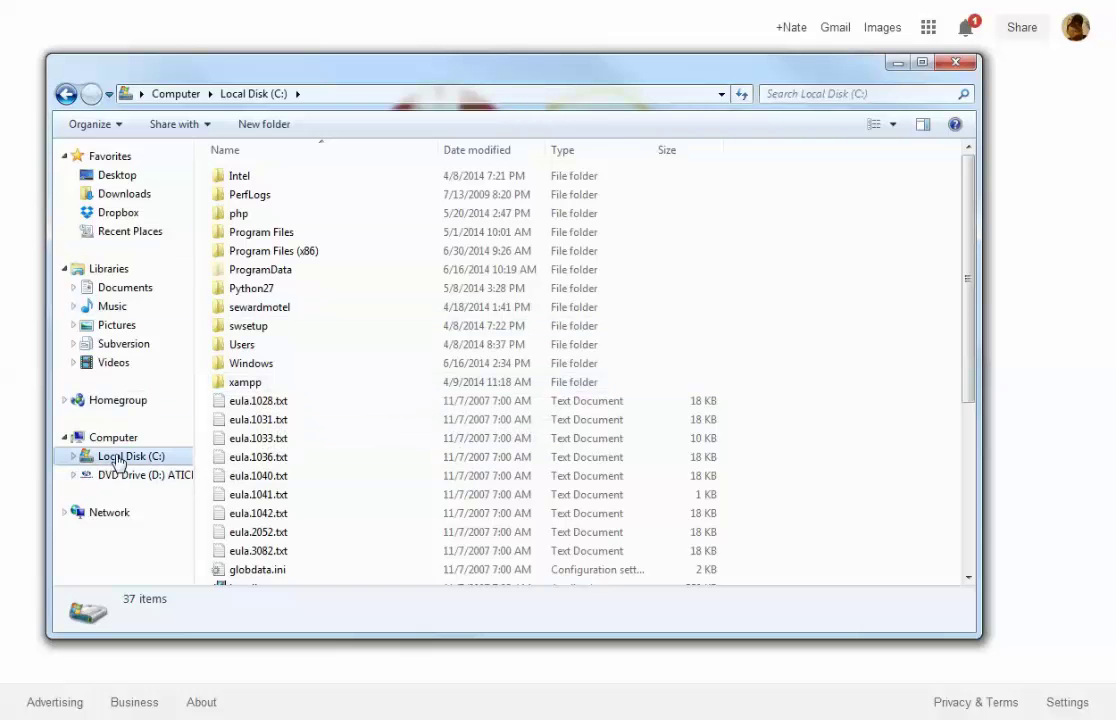
left_click(111, 292)
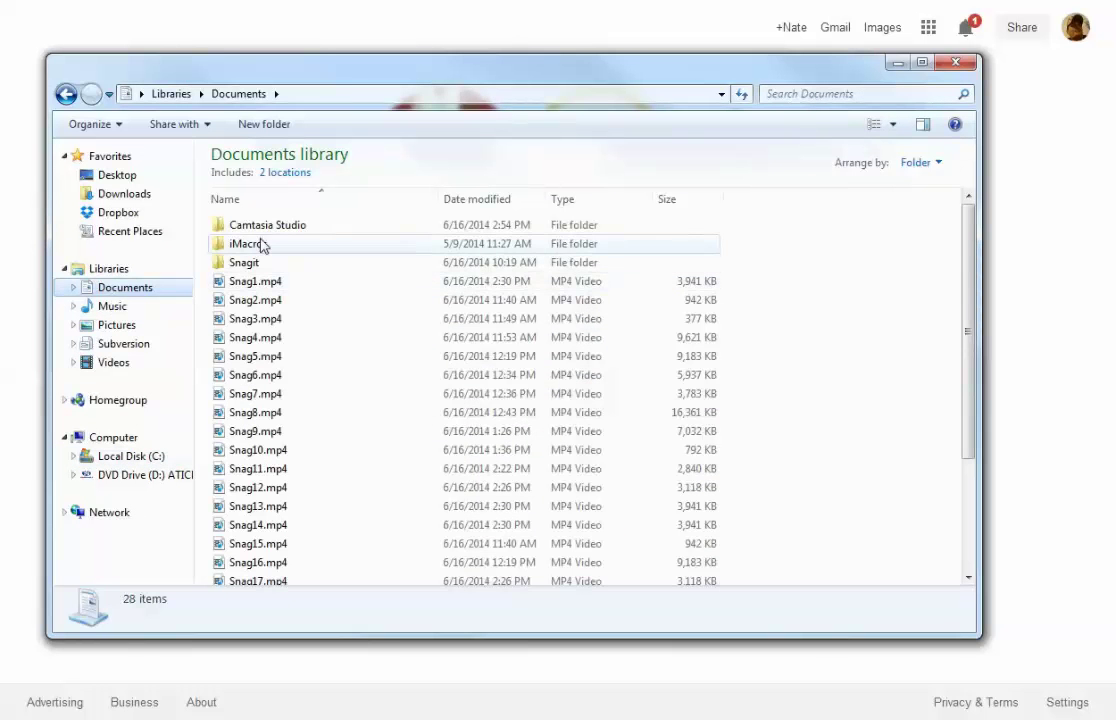
left_click(262, 245)
double_click(262, 245)
double_click(262, 245)
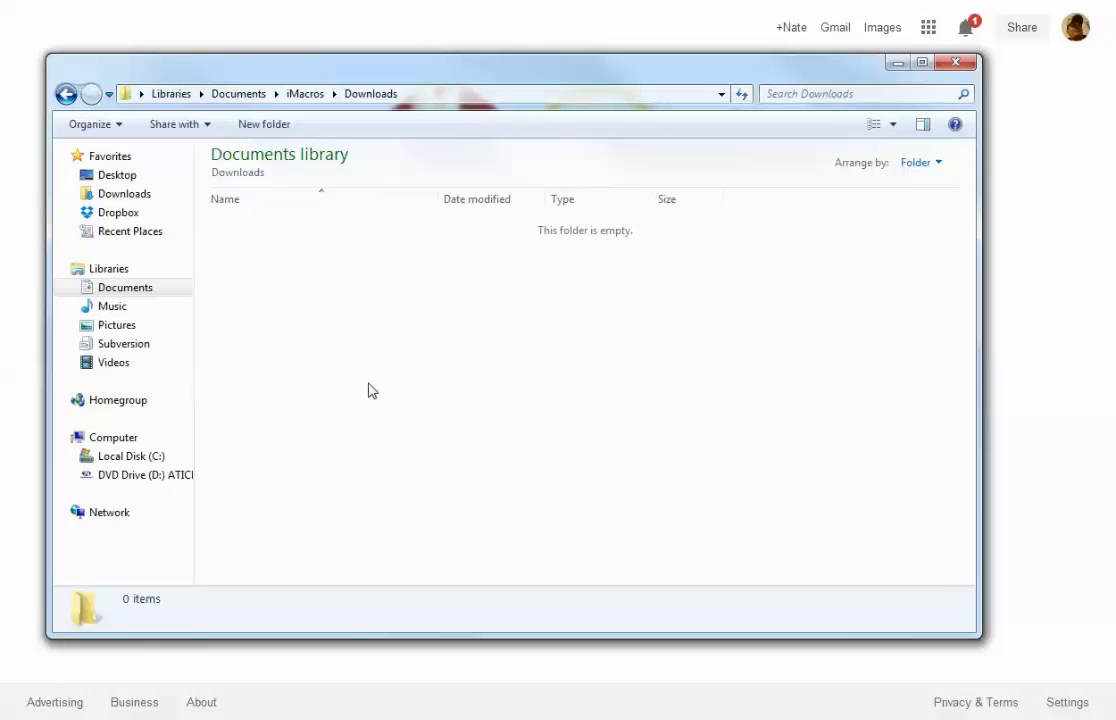
left_click(899, 64)
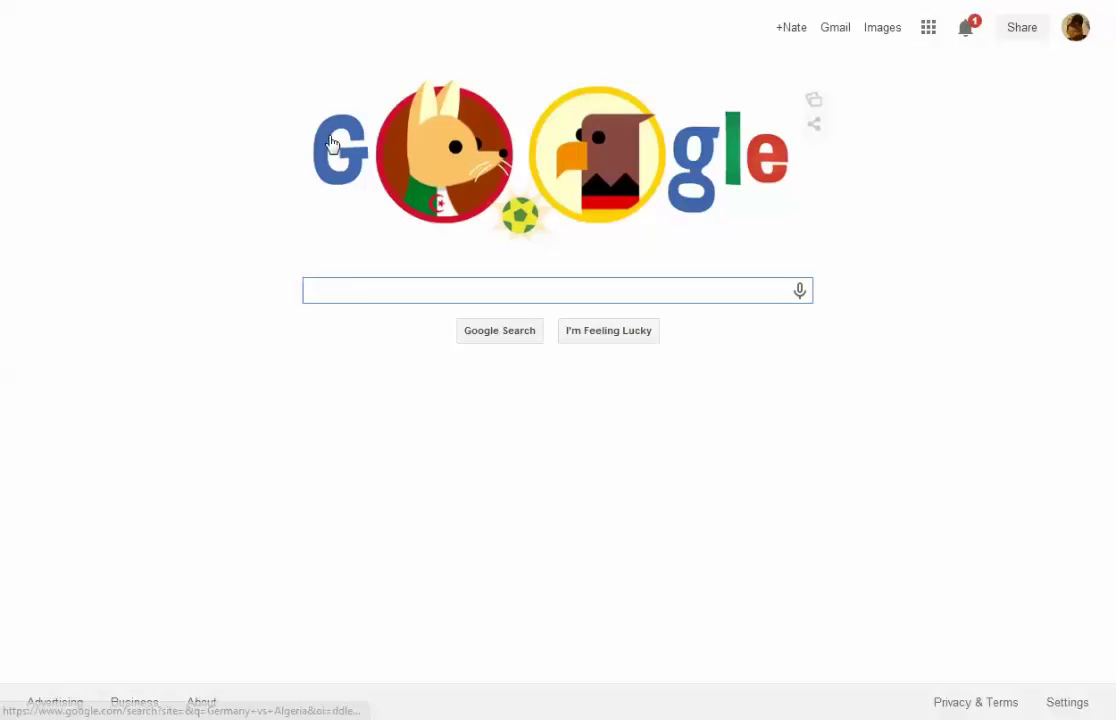
type("w.")
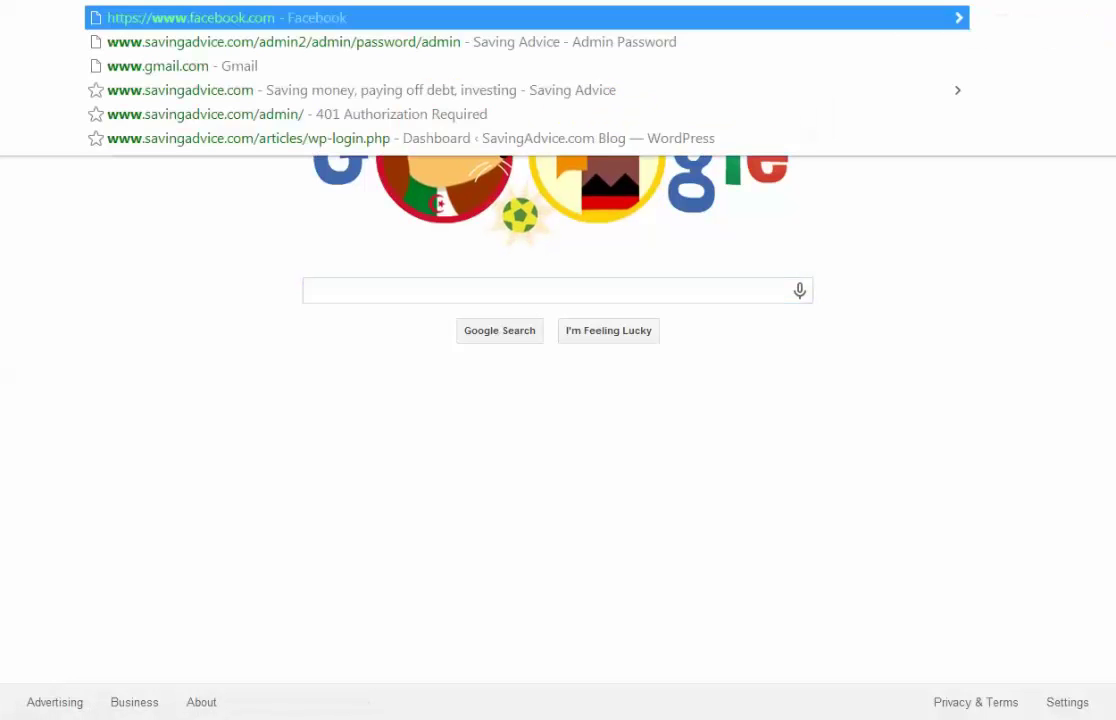
type("fb")
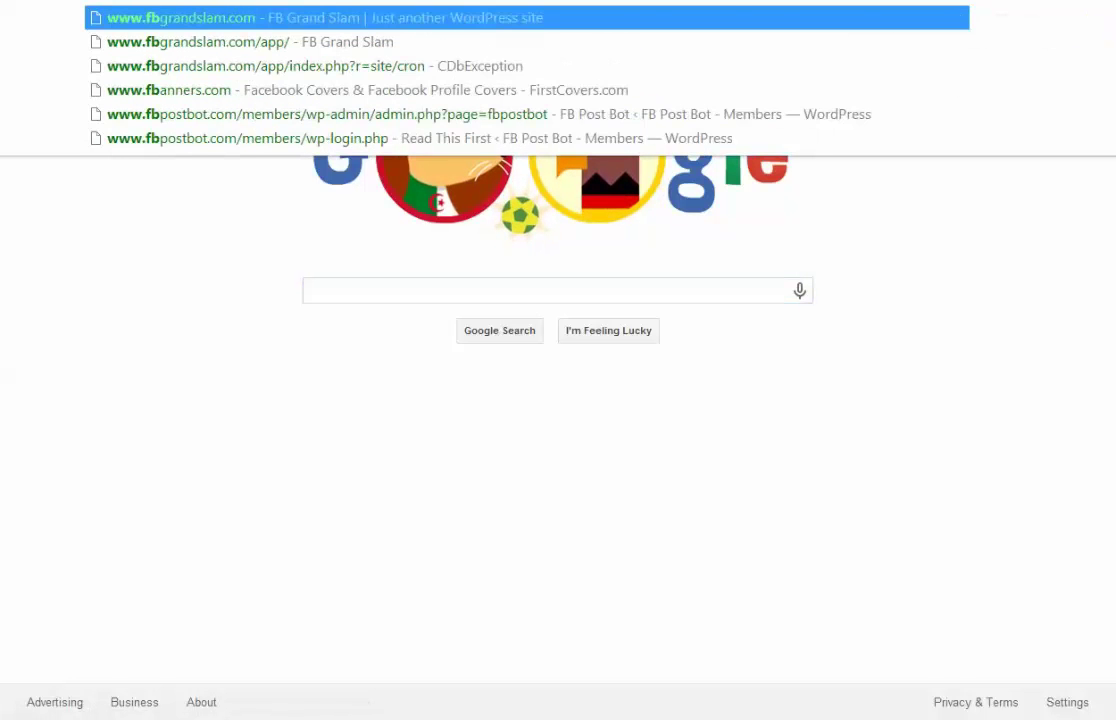
type("post")
key("BackSpace")
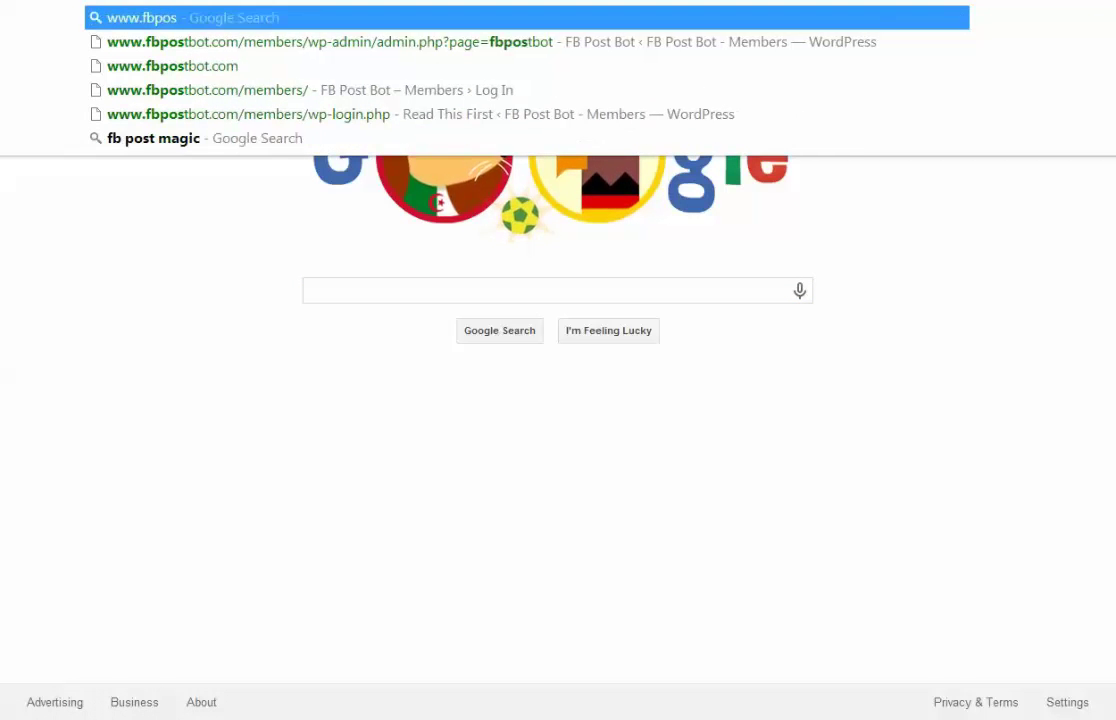
type("tbot.c")
key("Return")
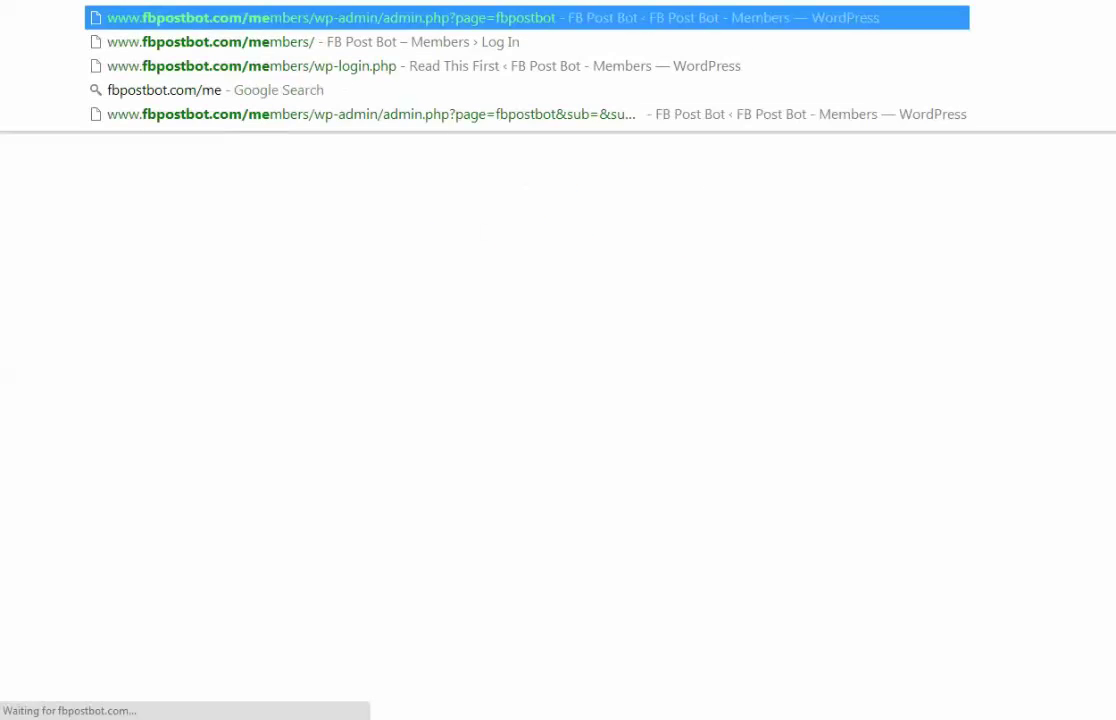
key("Return")
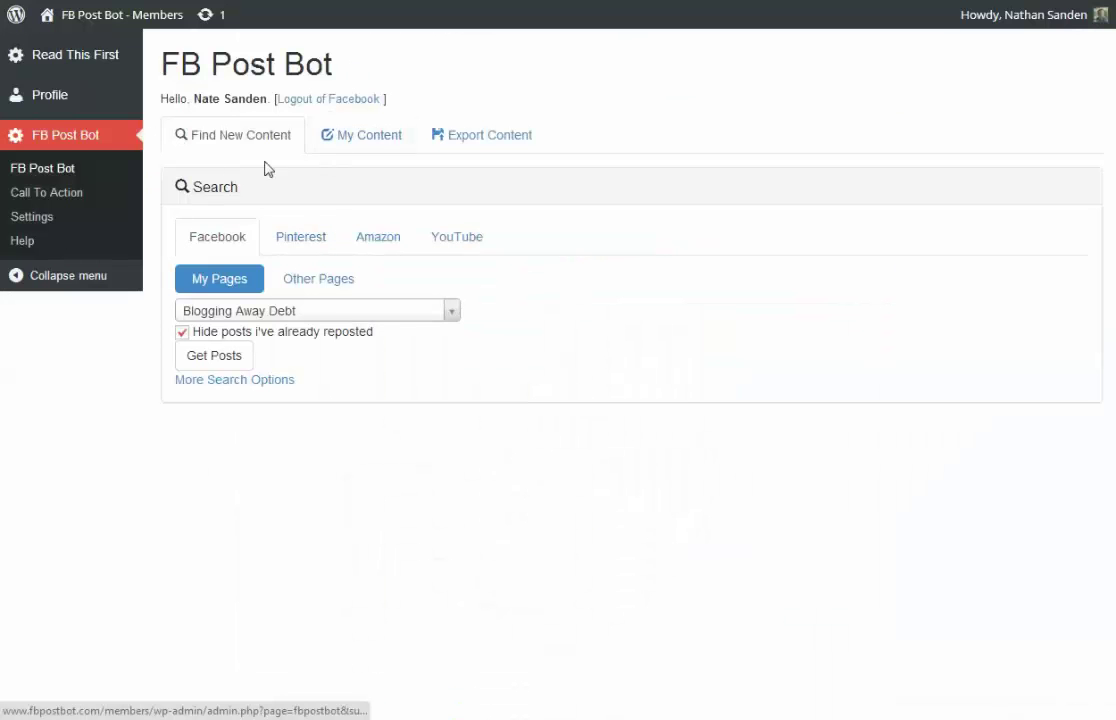
left_click(344, 140)
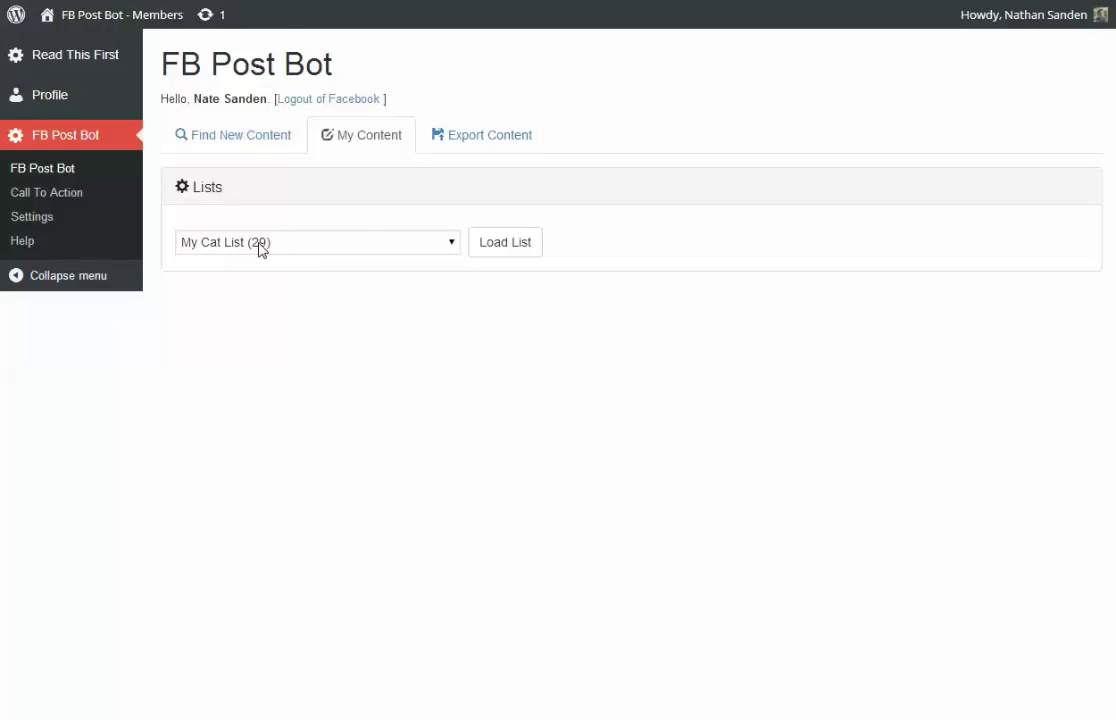
Export My Cat List (29) as Macro Text on the Export Content page
left_click(460, 149)
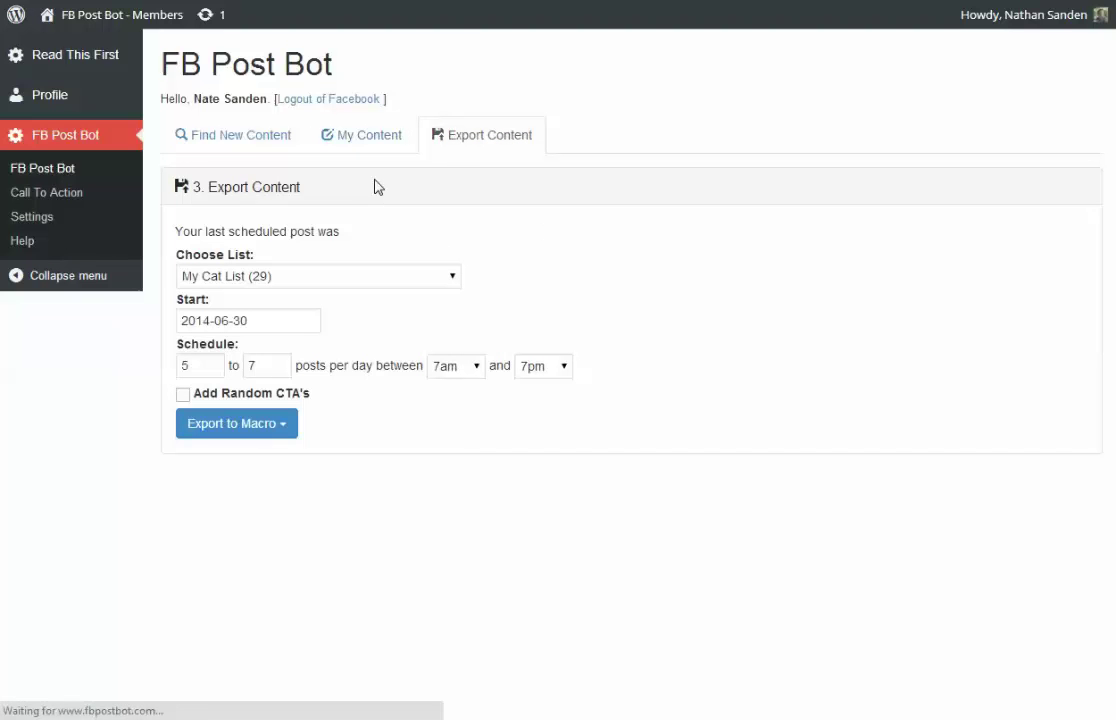
left_click(236, 397)
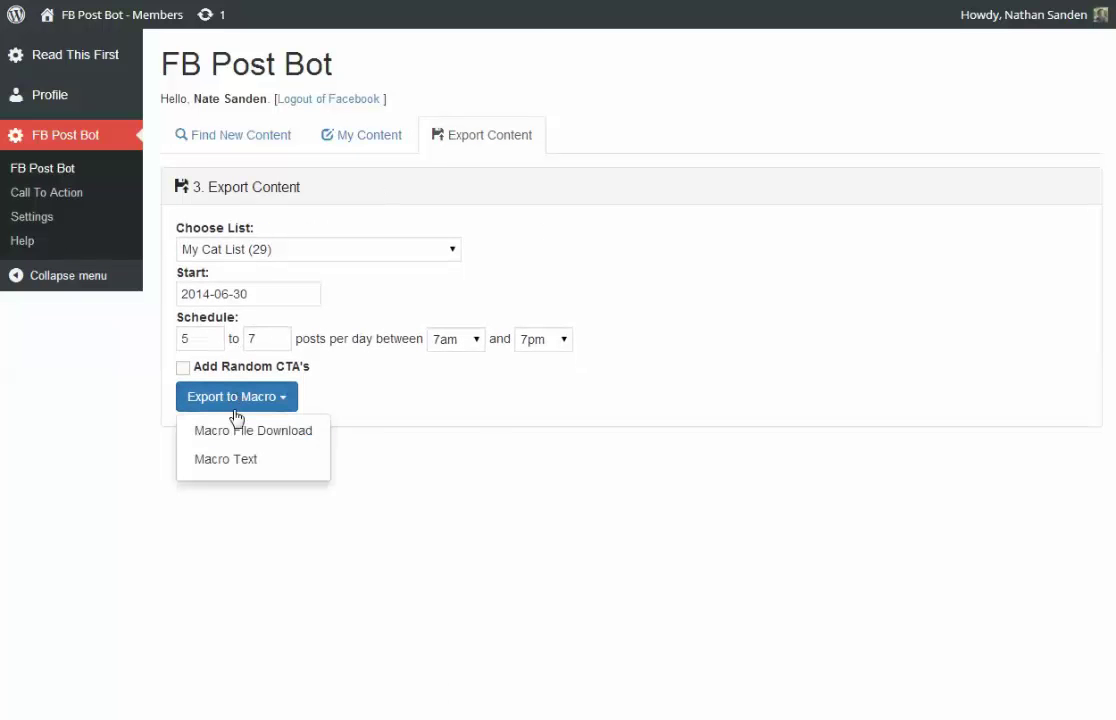
left_click(226, 461)
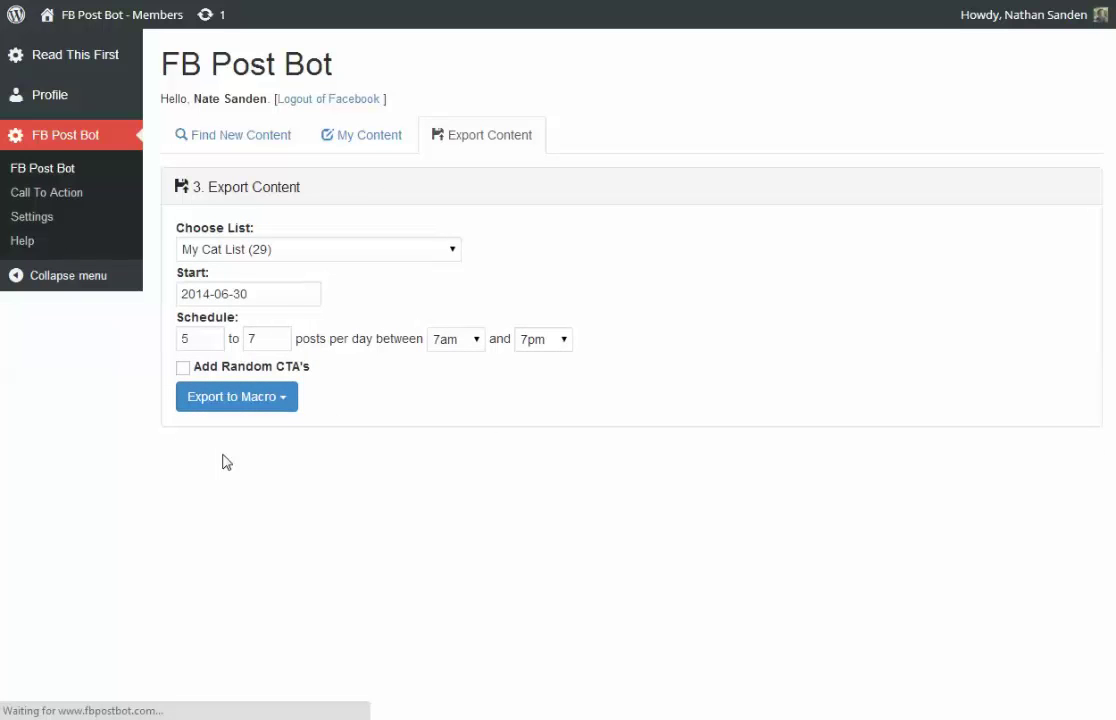
Select all the generated macro text and copy it to the clipboard
scroll(105, 393, "down", 2)
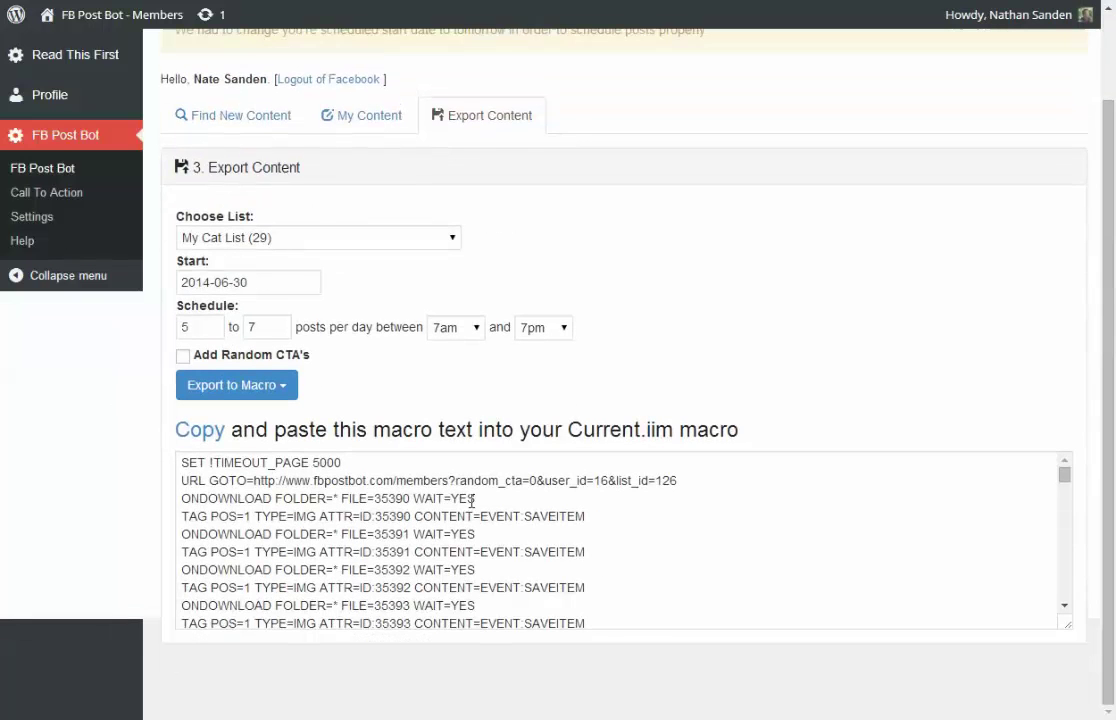
left_click(474, 506)
key("ctrl+a")
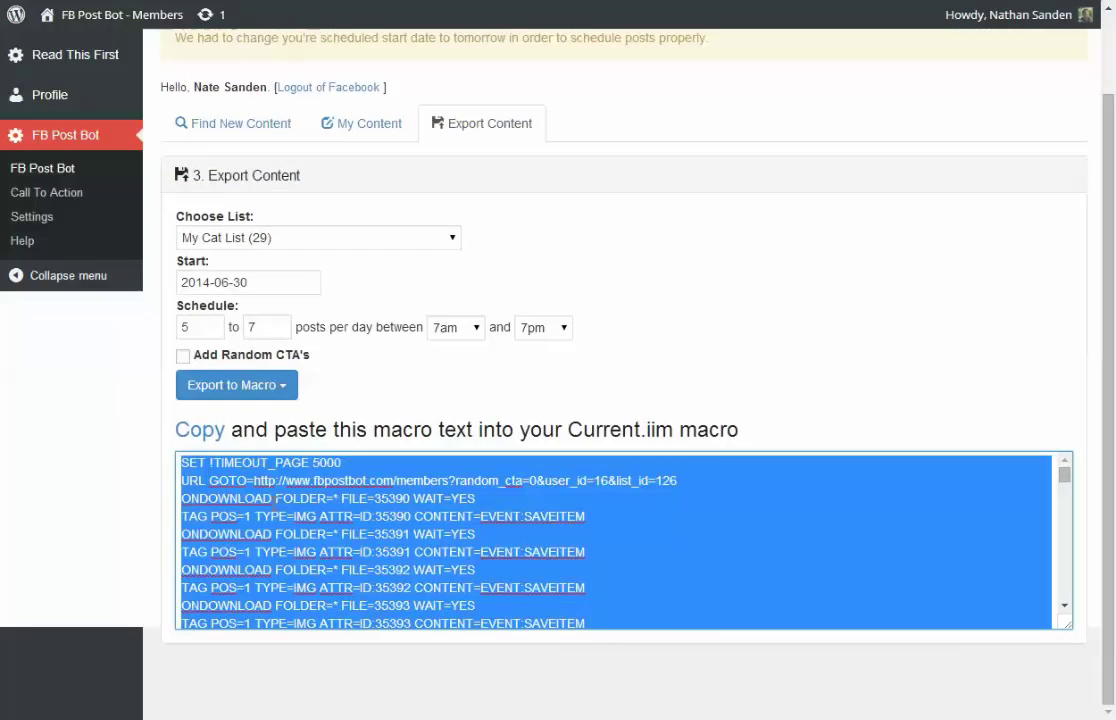
right_click(244, 440)
left_click(353, 247)
key("super")
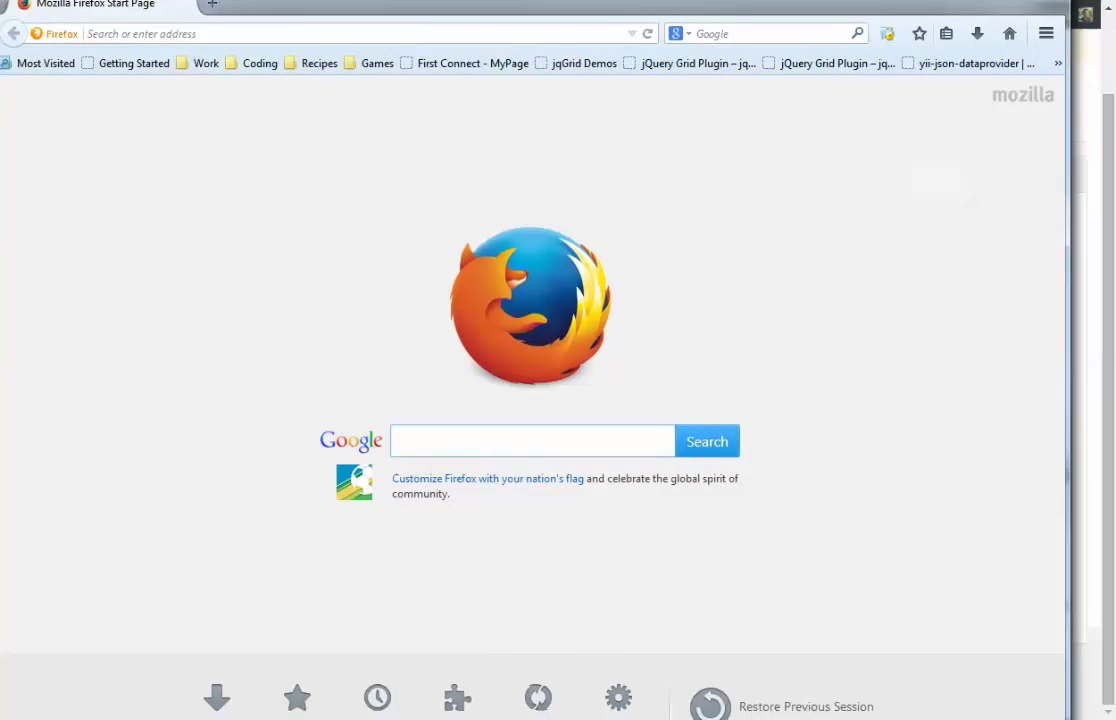
Show the iMacros sidebar in Firefox with its macro list
left_click(280, 33)
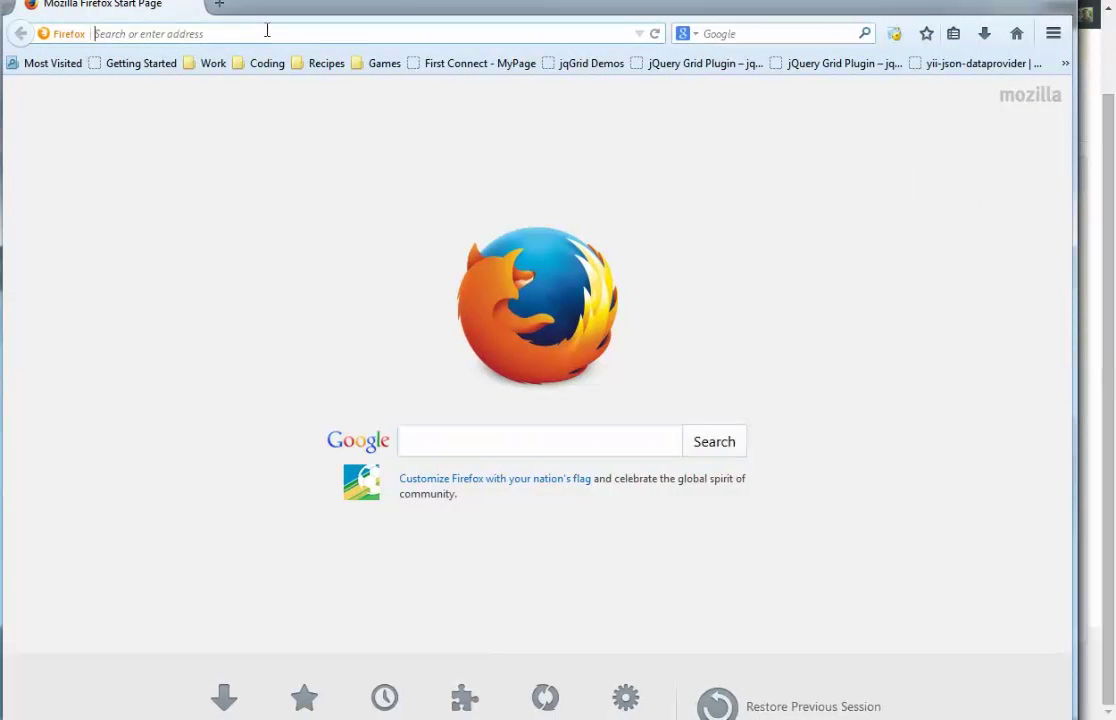
type("www.f")
key("BackSpace")
key("BackSpace")
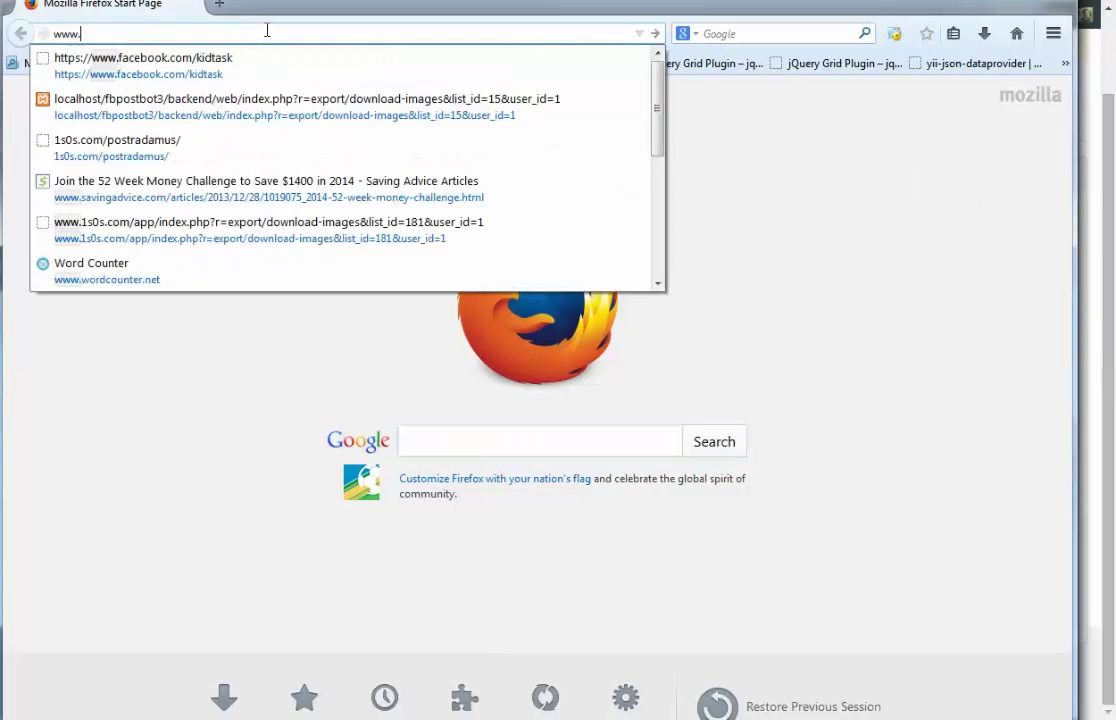
key("BackSpace")
key("BackSpace")
key("BackSpace")
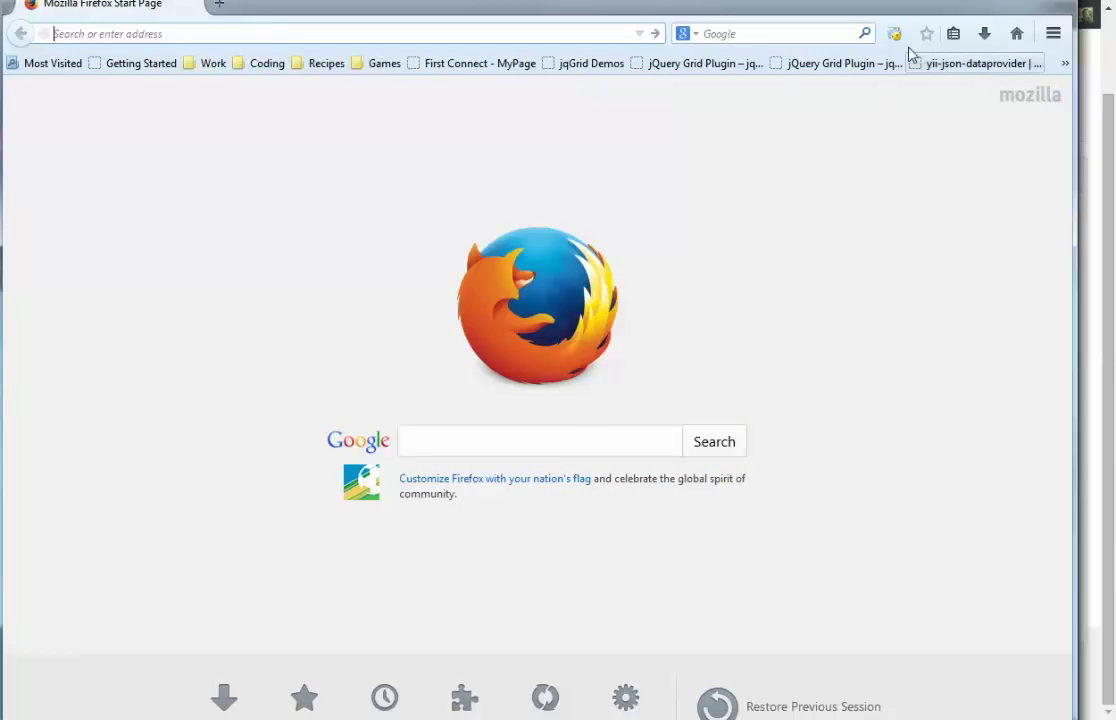
left_click(895, 35)
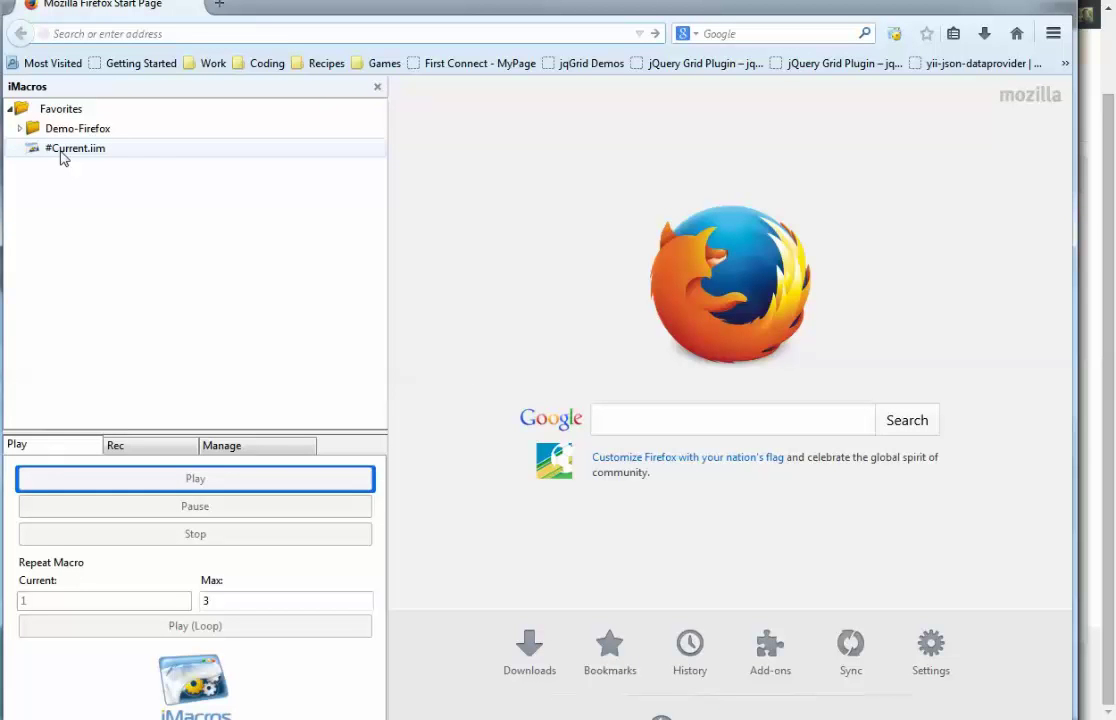
left_click(72, 150)
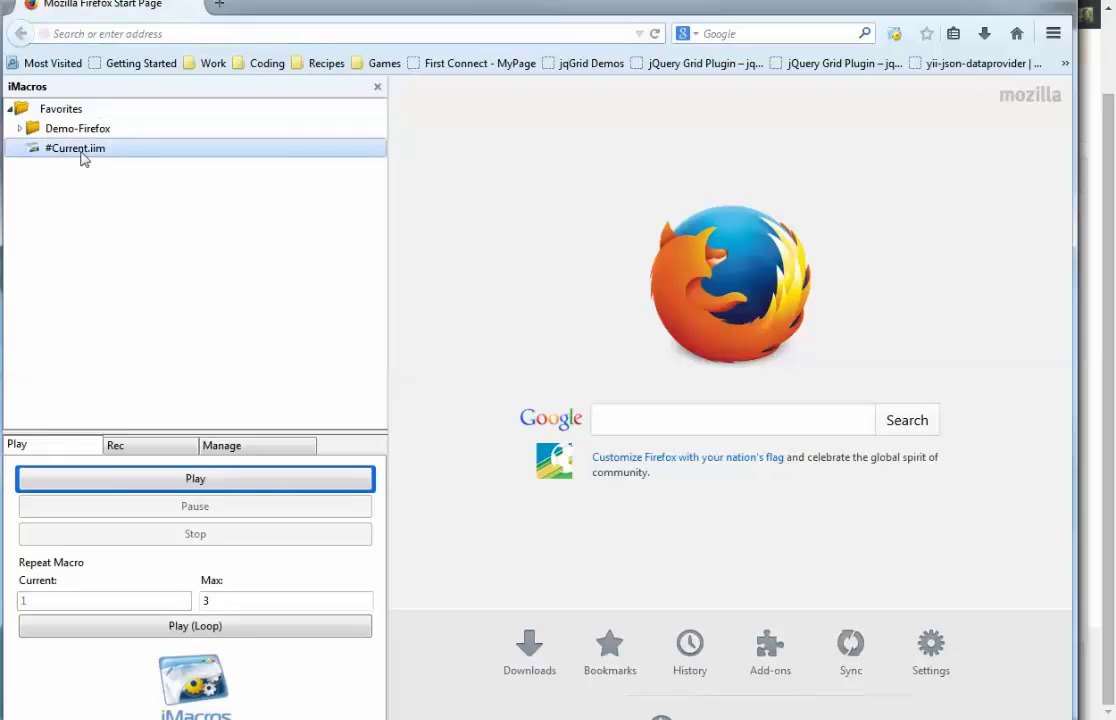
Replace ArchivePage.iim's script with the copied macro text and save it
left_click(22, 129)
left_click(90, 150)
right_click(150, 150)
left_click(157, 184)
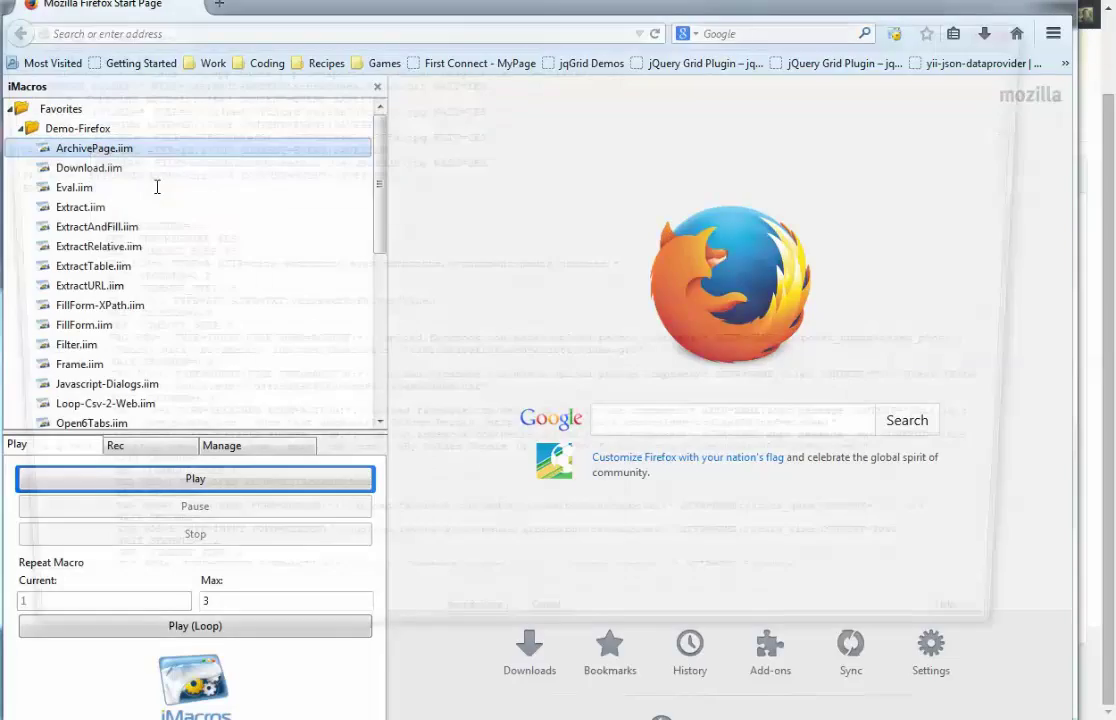
left_click(256, 182)
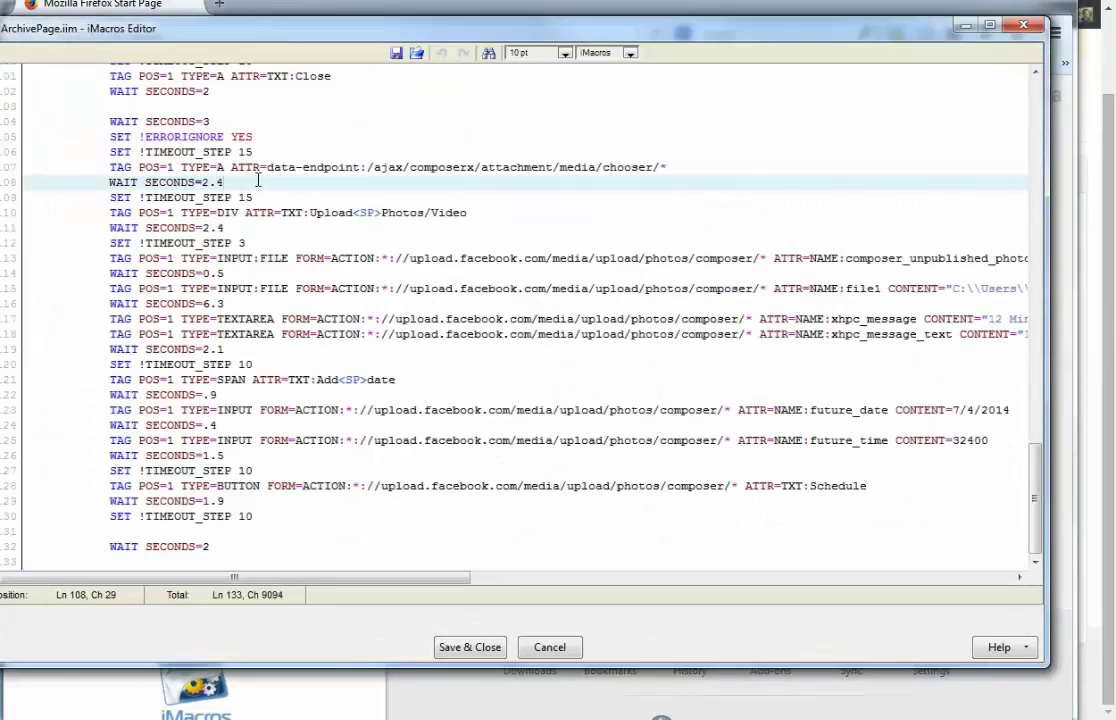
key("ctrl+a")
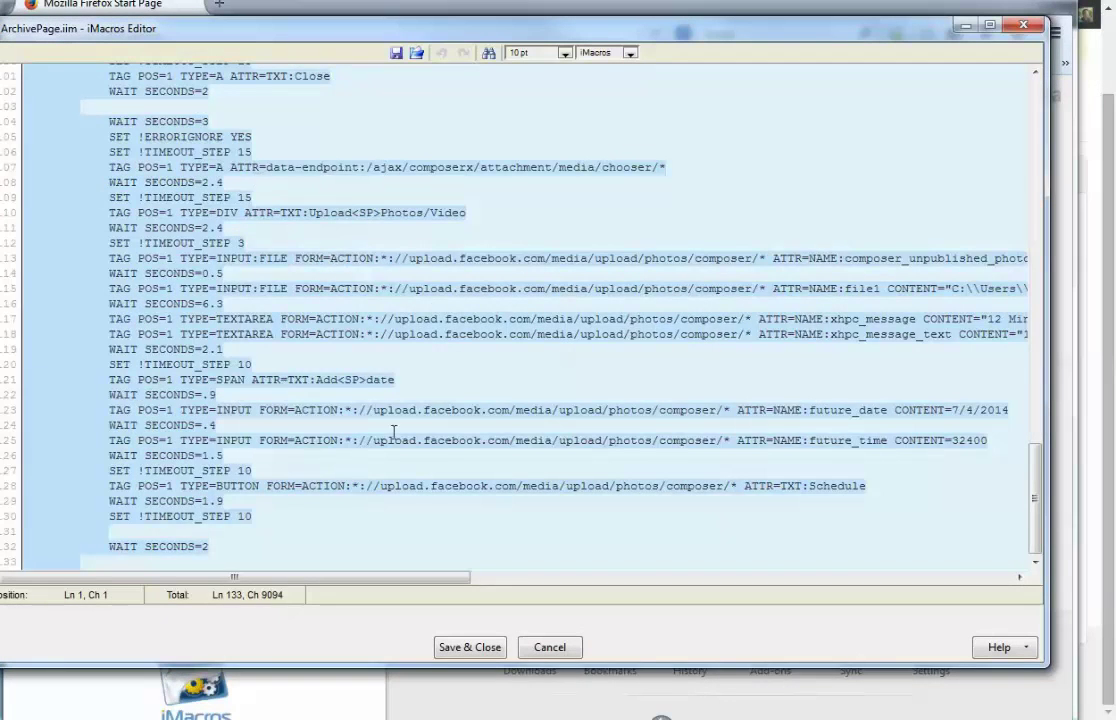
key("ctrl+v")
left_click(475, 655)
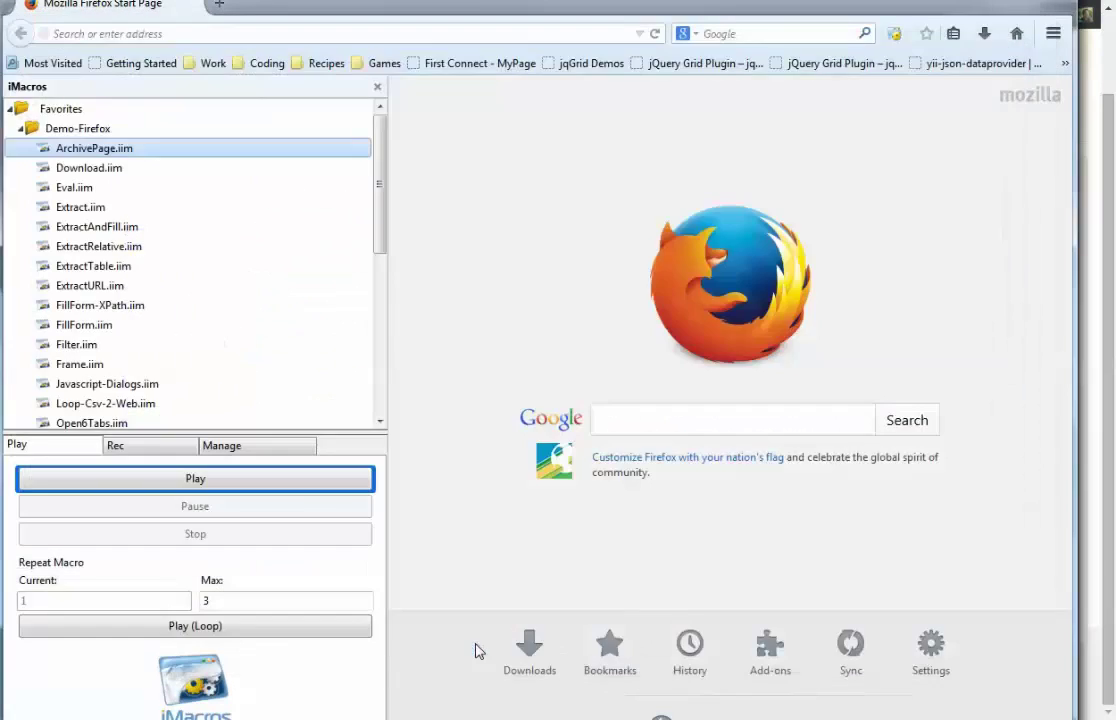
Run ArchivePage.iim to download the cat images, then stop it
double_click(86, 150)
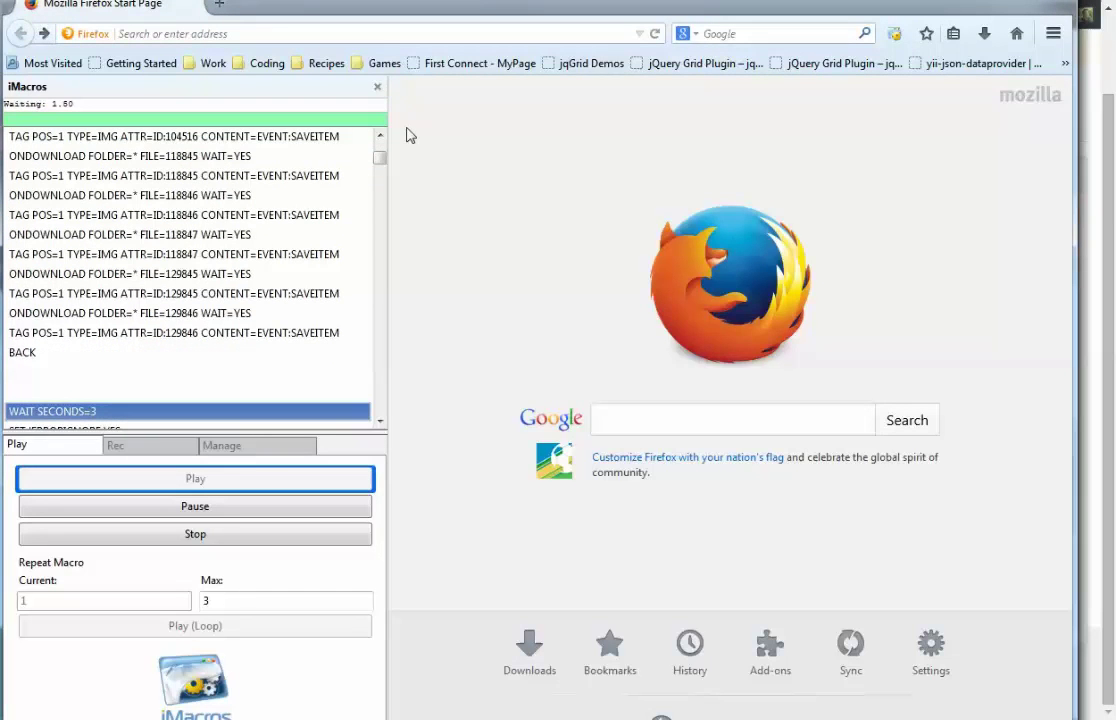
left_click(212, 540)
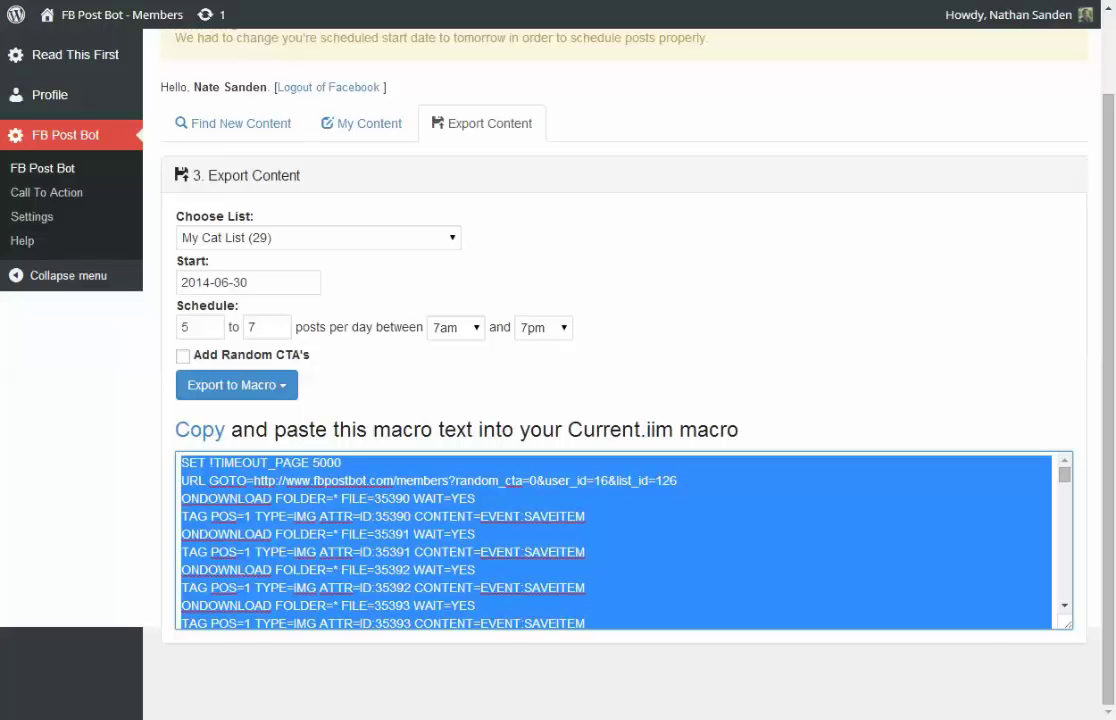
key("alt+Tab")
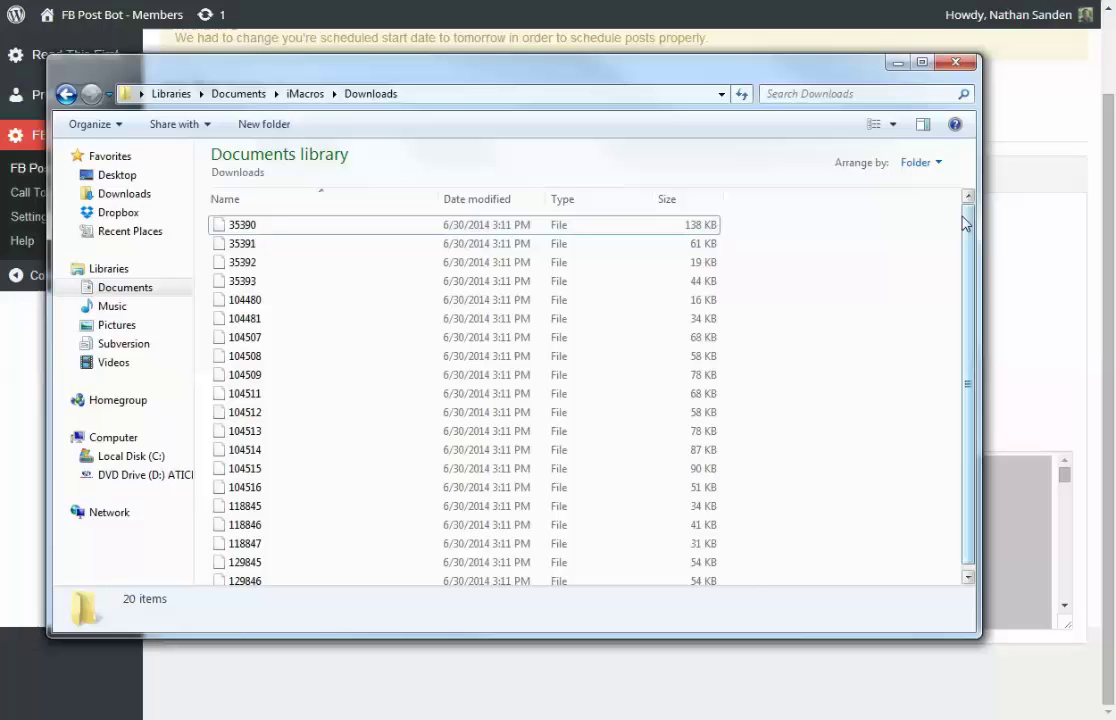
mouse_move(695, 205)
left_mouse_down()
mouse_move(346, 319)
mouse_move(687, 279)
mouse_move(700, 210)
left_mouse_up()
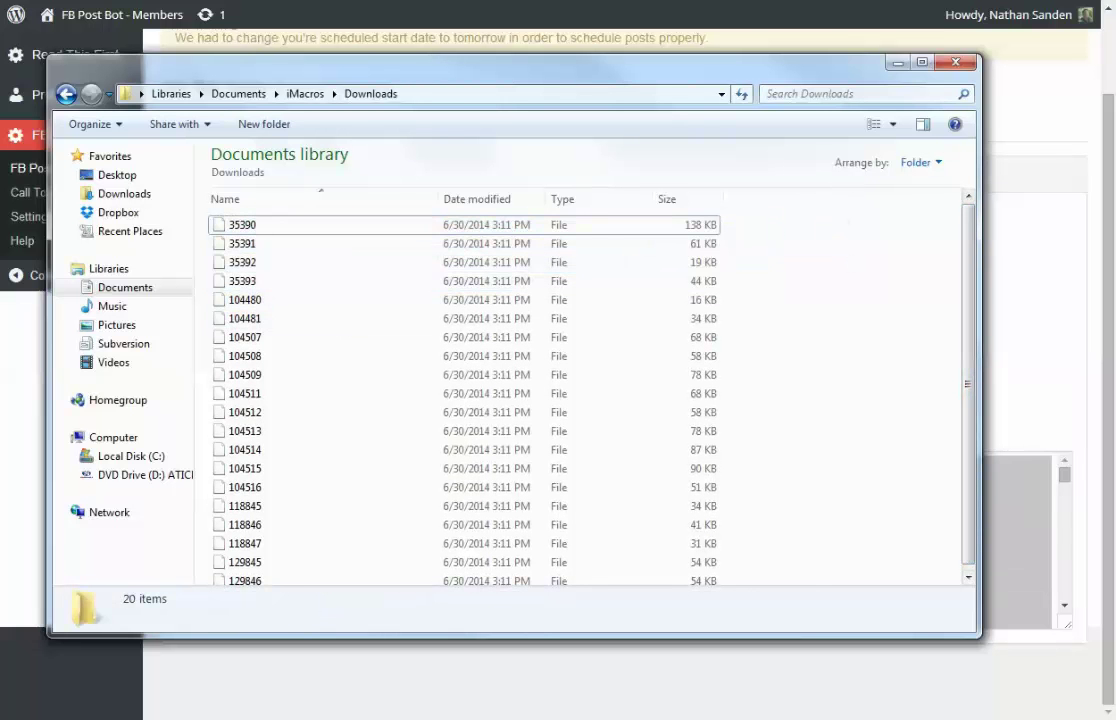
key("alt+Tab")
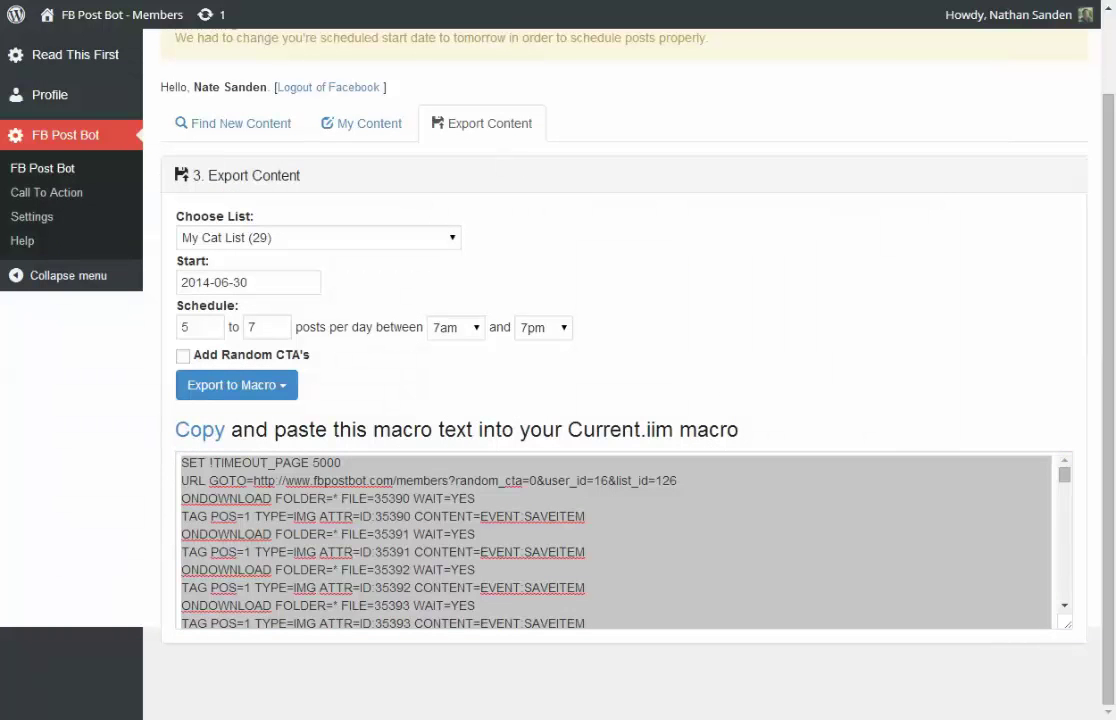
type("www.")
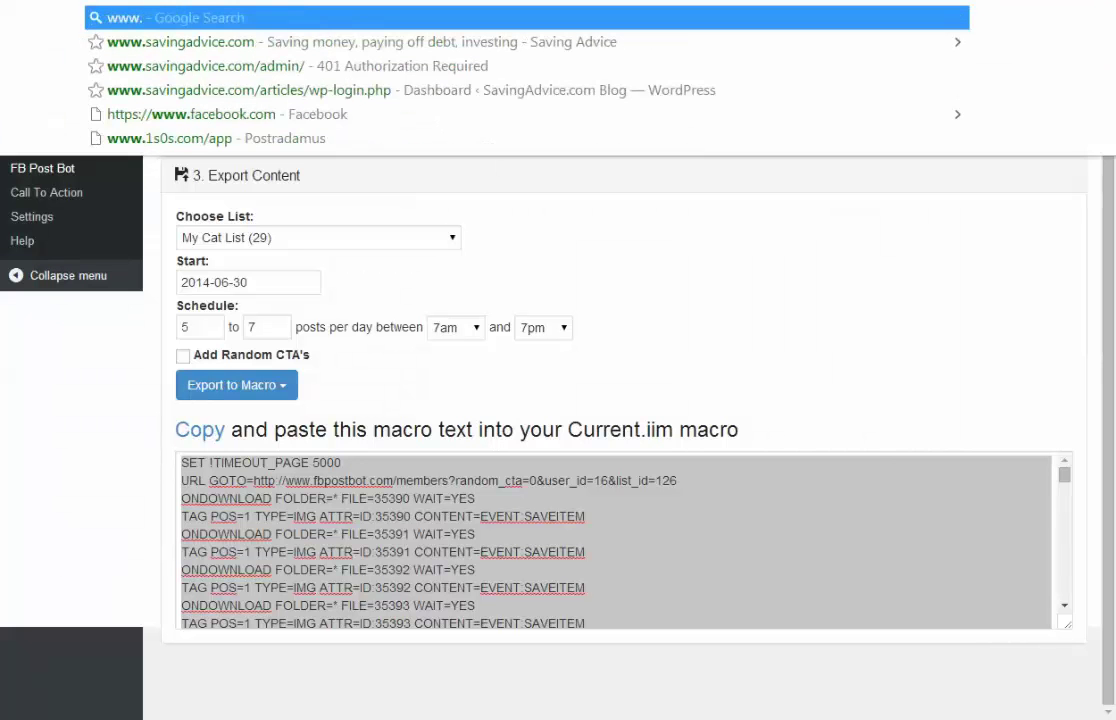
type("1")
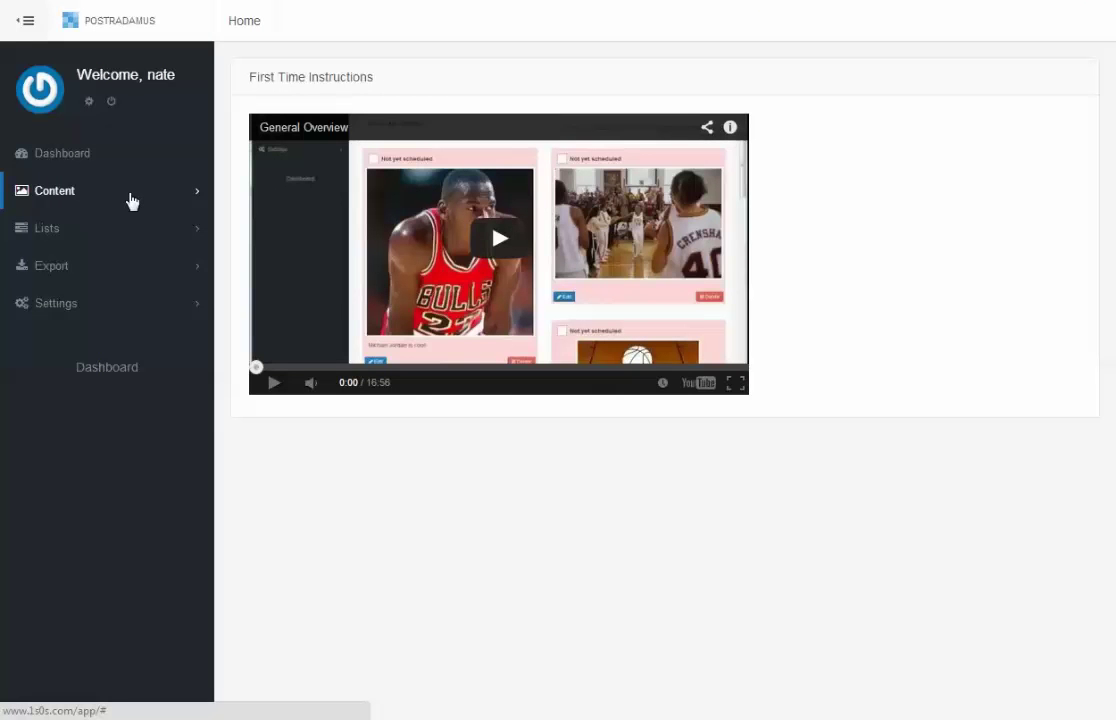
Go to Postradamus's Upload Images page via Content > Find on Computer
left_click(130, 198)
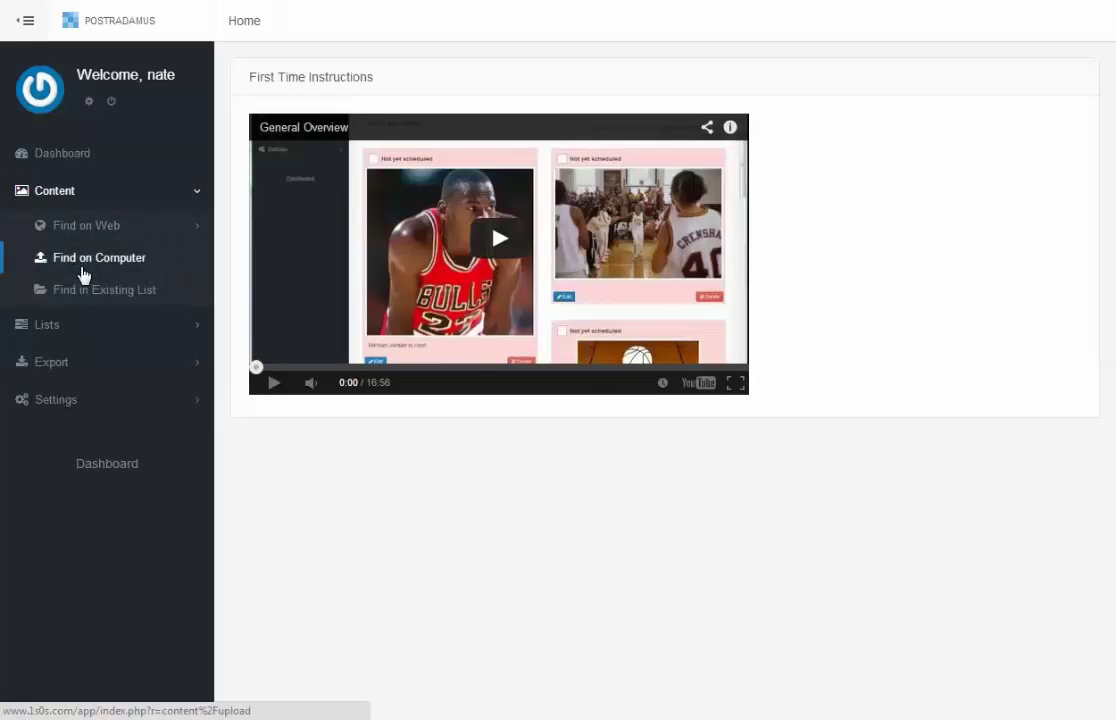
left_click(84, 262)
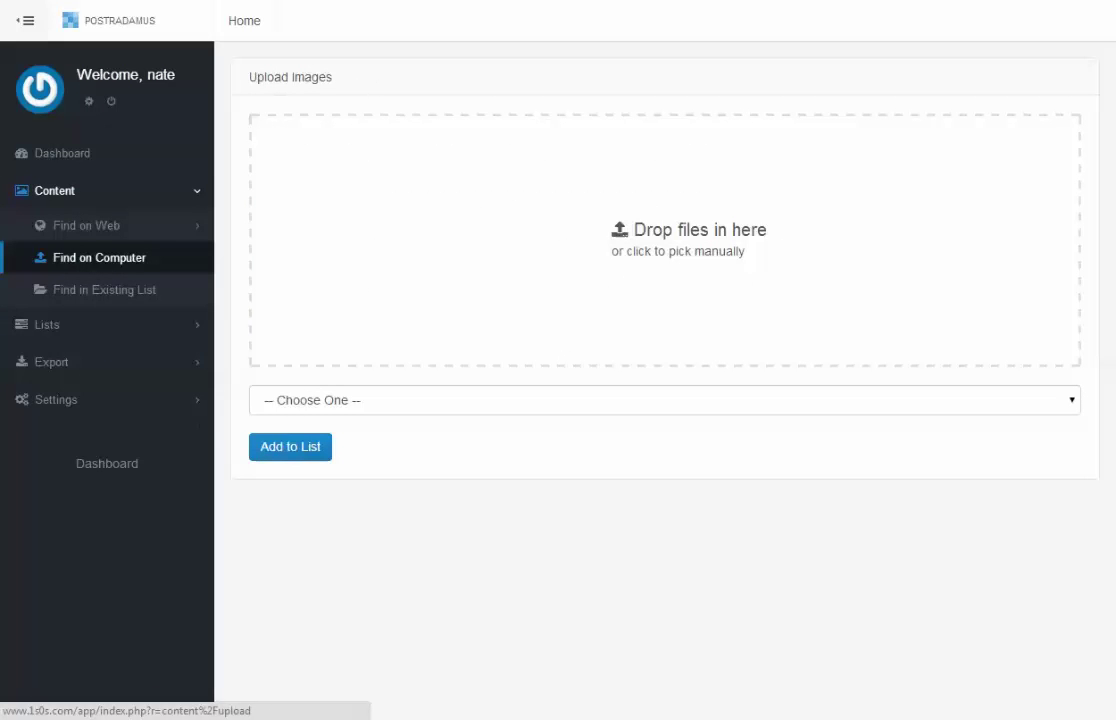
left_click(331, 405)
left_click(293, 438)
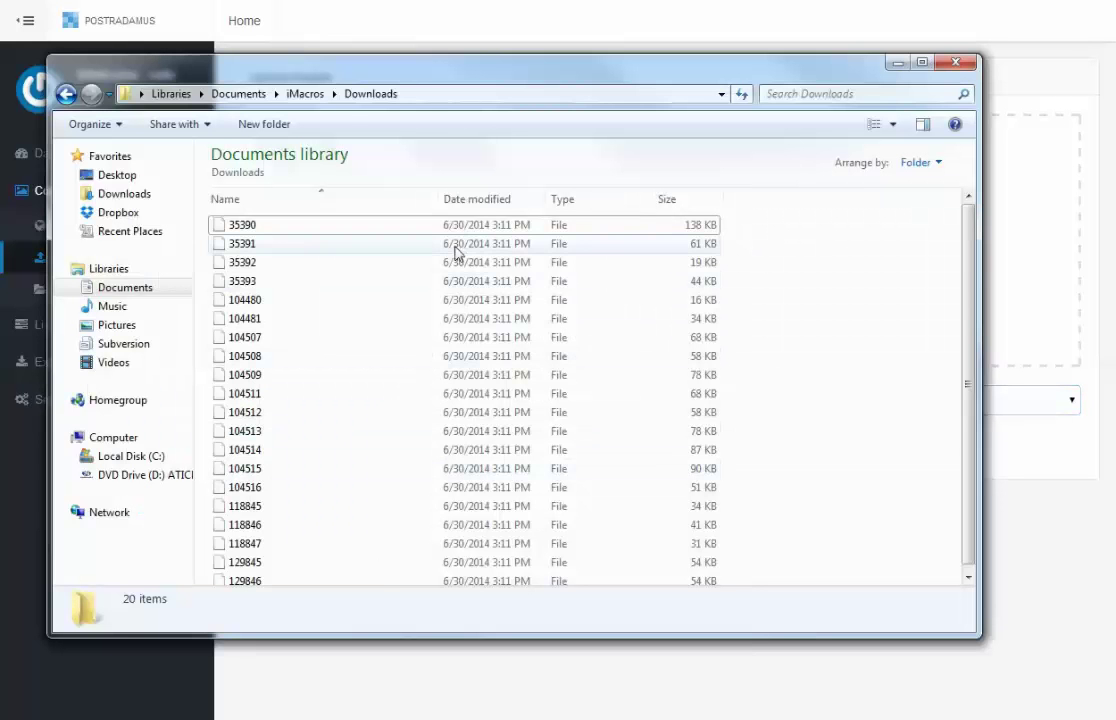
key("ctrl+a")
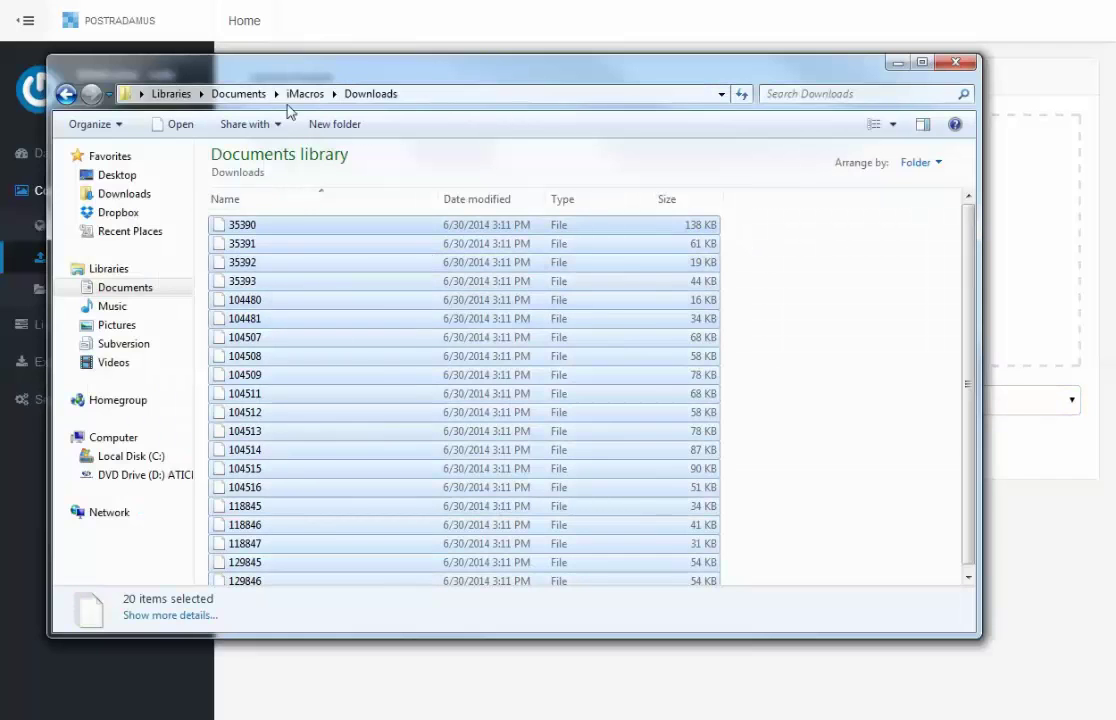
left_click_drag(360, 76, 875, 68)
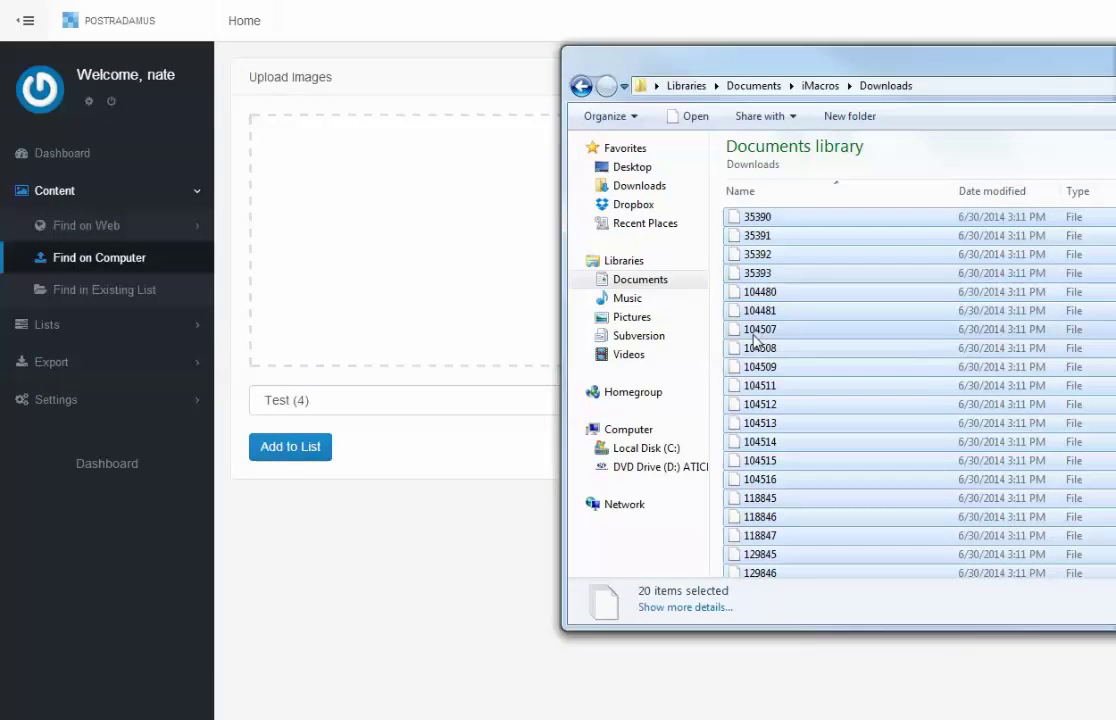
left_click_drag(760, 329, 463, 261)
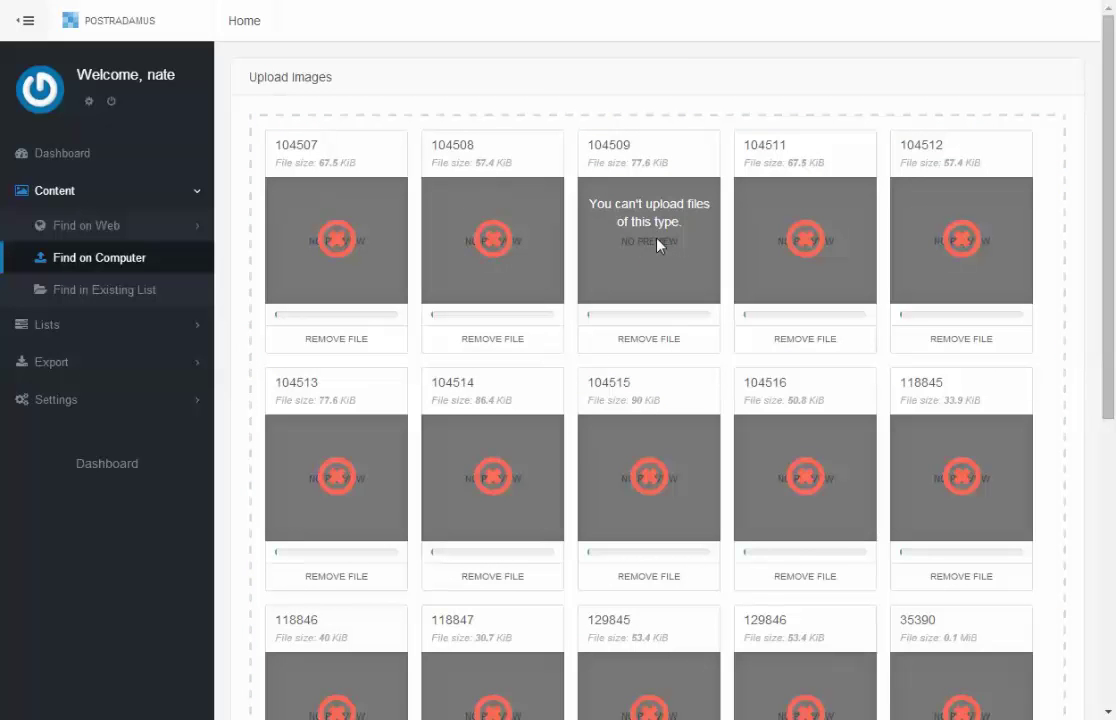
key("F5")
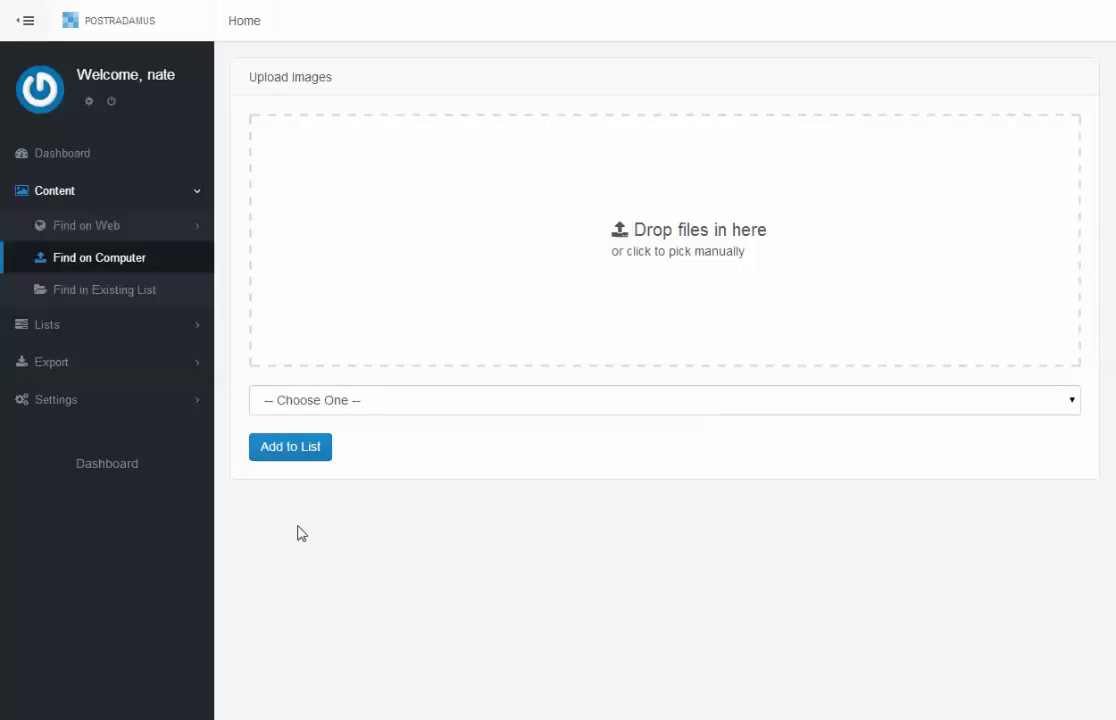
Return to the Documents > iMacros > Downloads folder in Explorer
key("super")
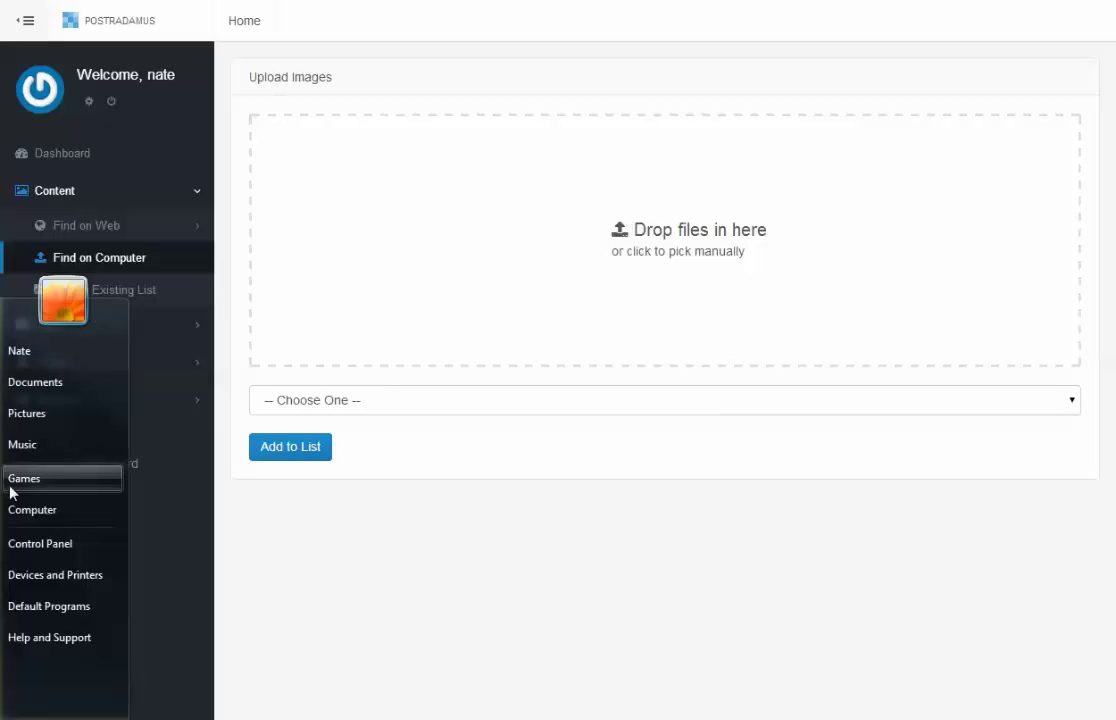
left_click(237, 372)
double_click(805, 172)
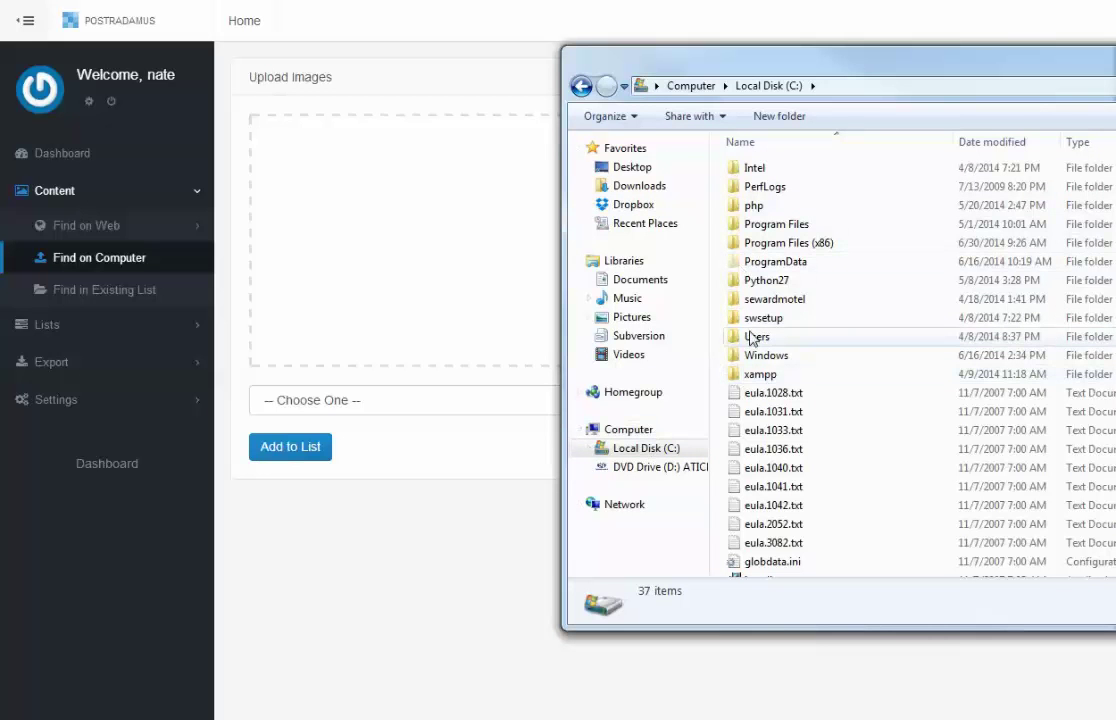
left_click(655, 280)
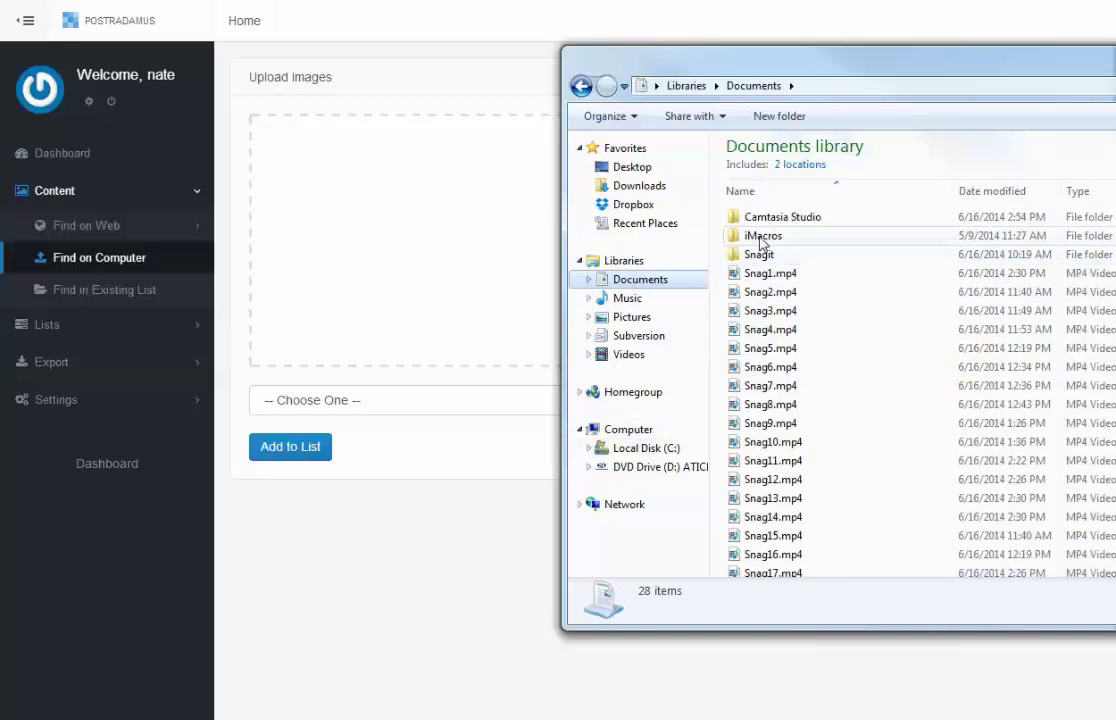
double_click(762, 238)
left_click(767, 222)
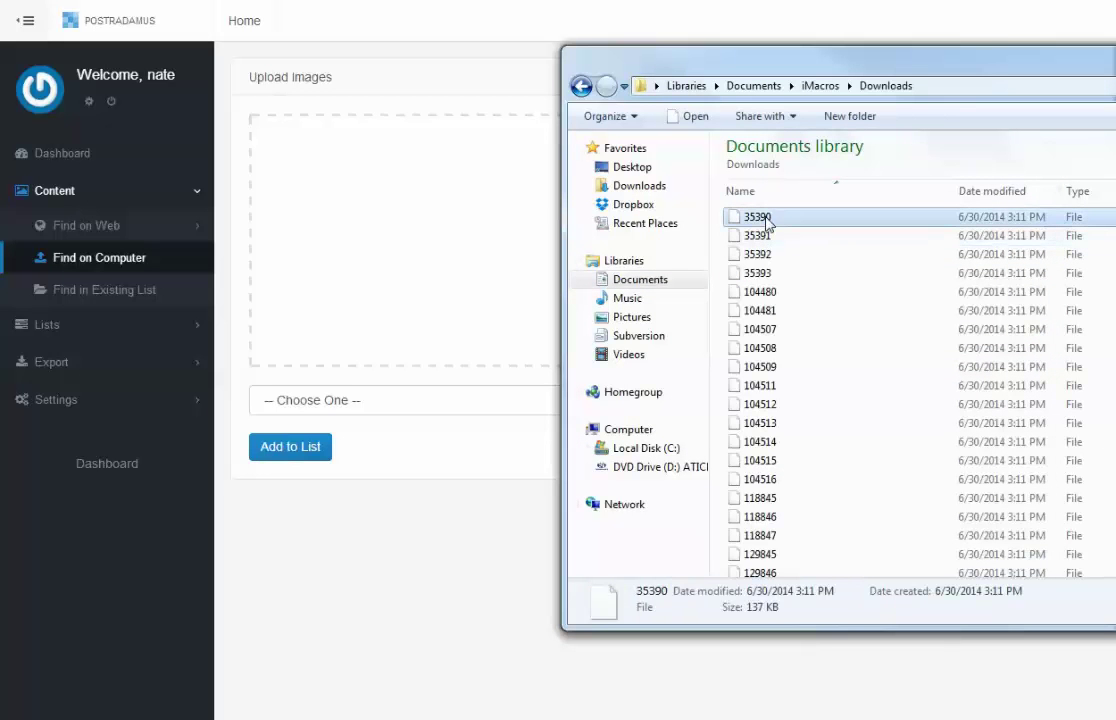
Rename files 35390 and 35391 to 35390.jpg and 35391.jpg
left_click(767, 222)
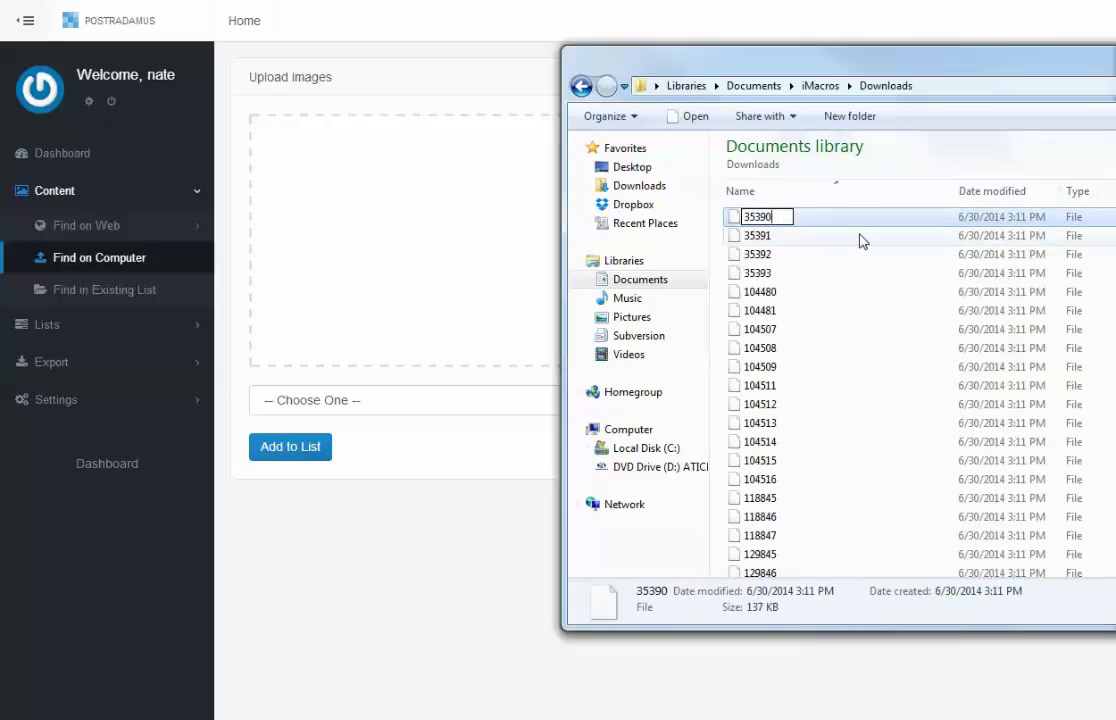
type(".jpg")
key("Return")
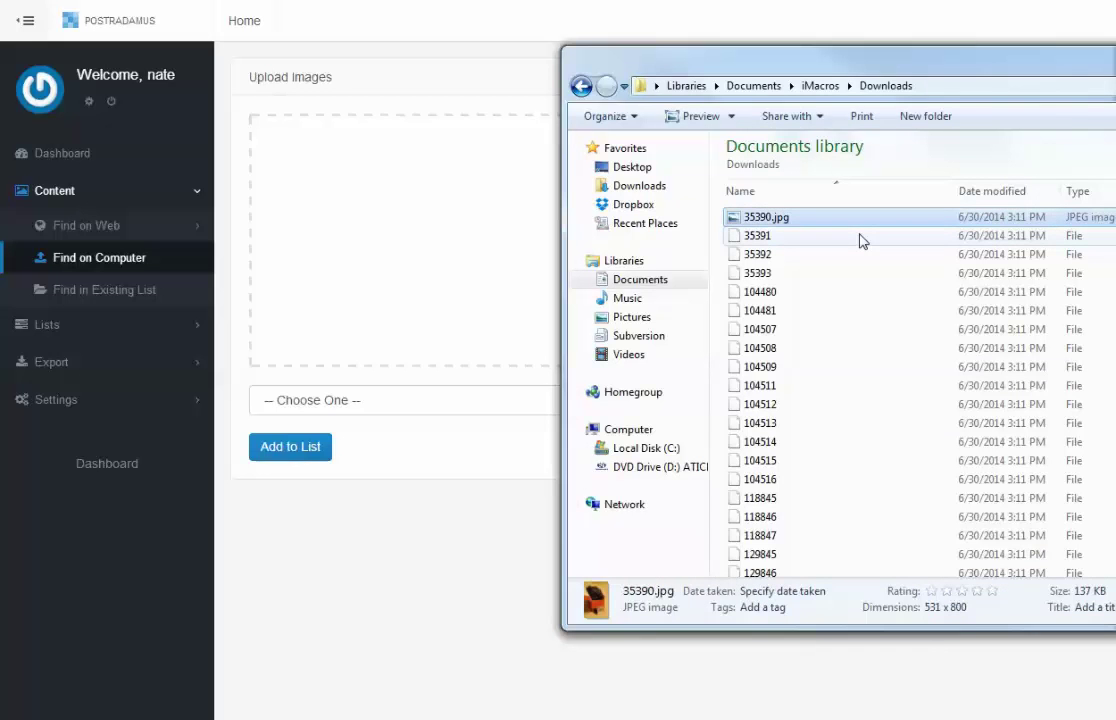
left_click(762, 236)
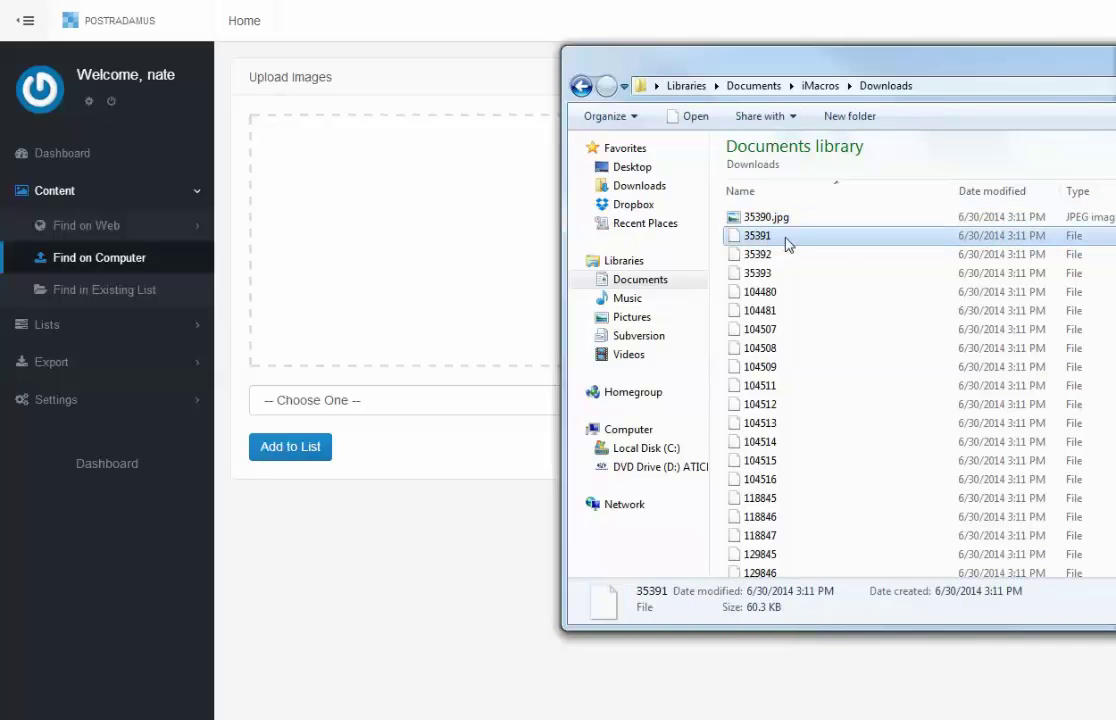
left_click(785, 237)
type(".jpg")
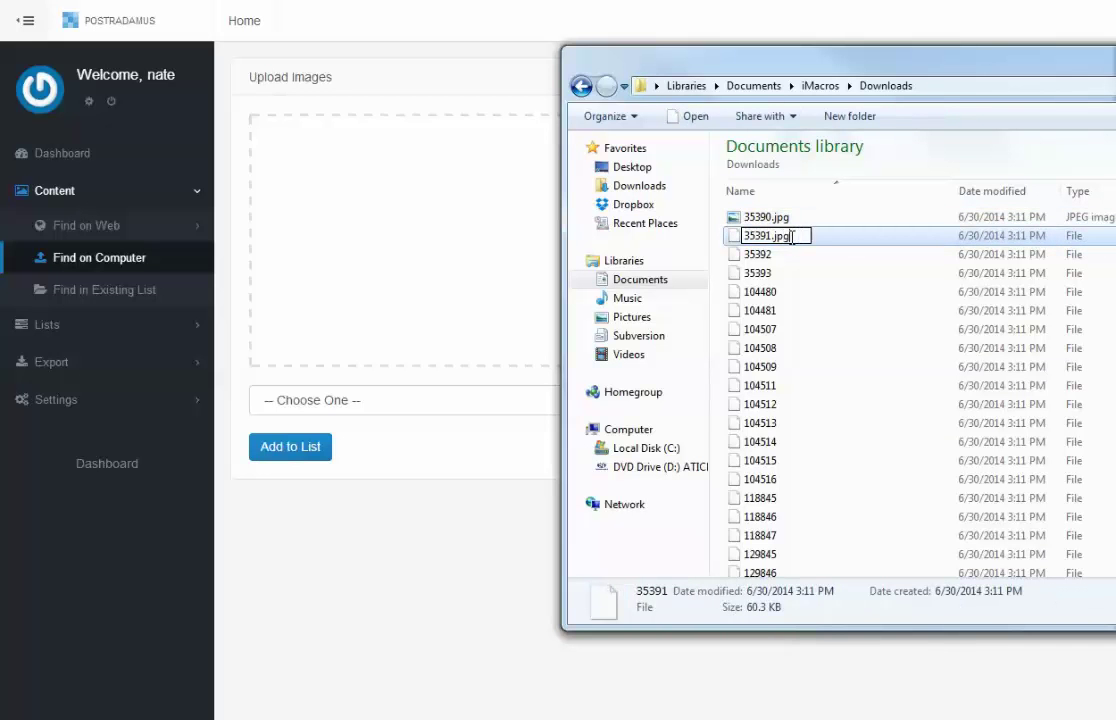
key("Return")
Rename files 35392 and 35393 to 35392.jpg and 35393.jpg
left_click(766, 254)
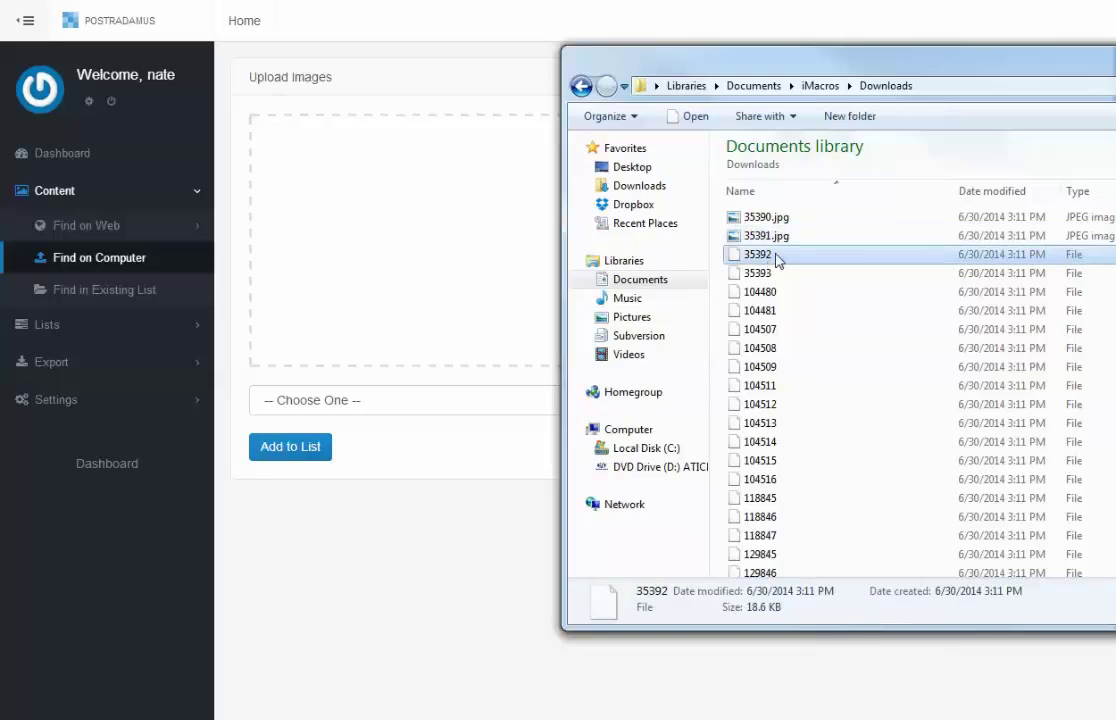
left_click(776, 254)
type(".j")
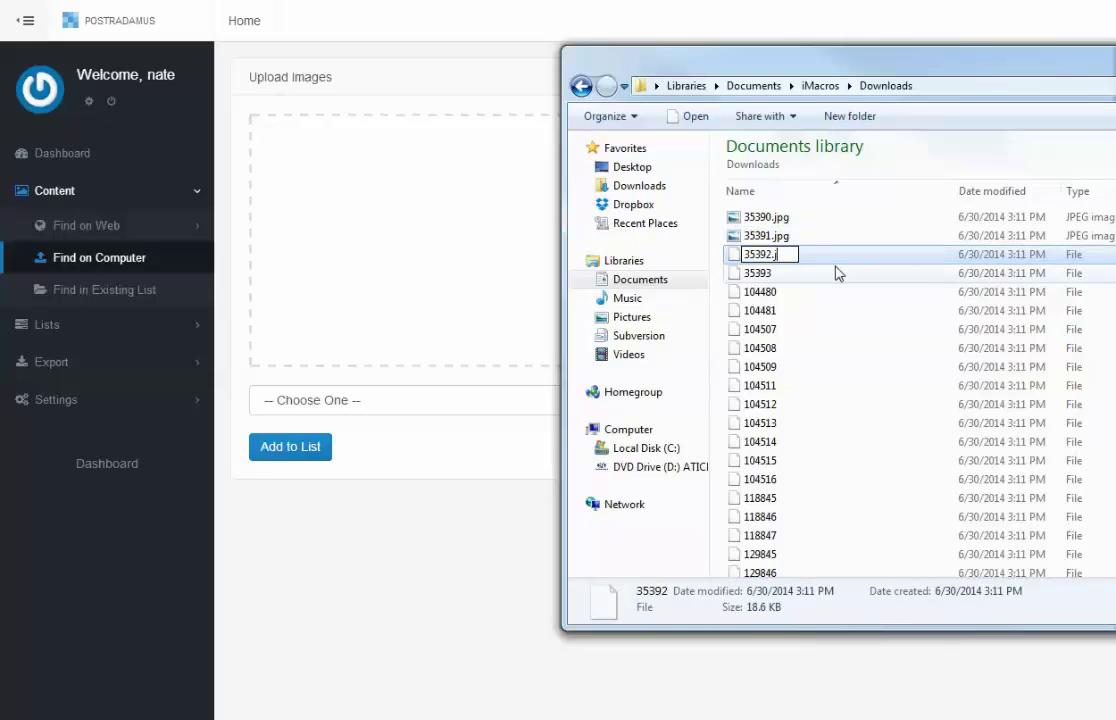
type("pg")
key("Return")
left_click(772, 277)
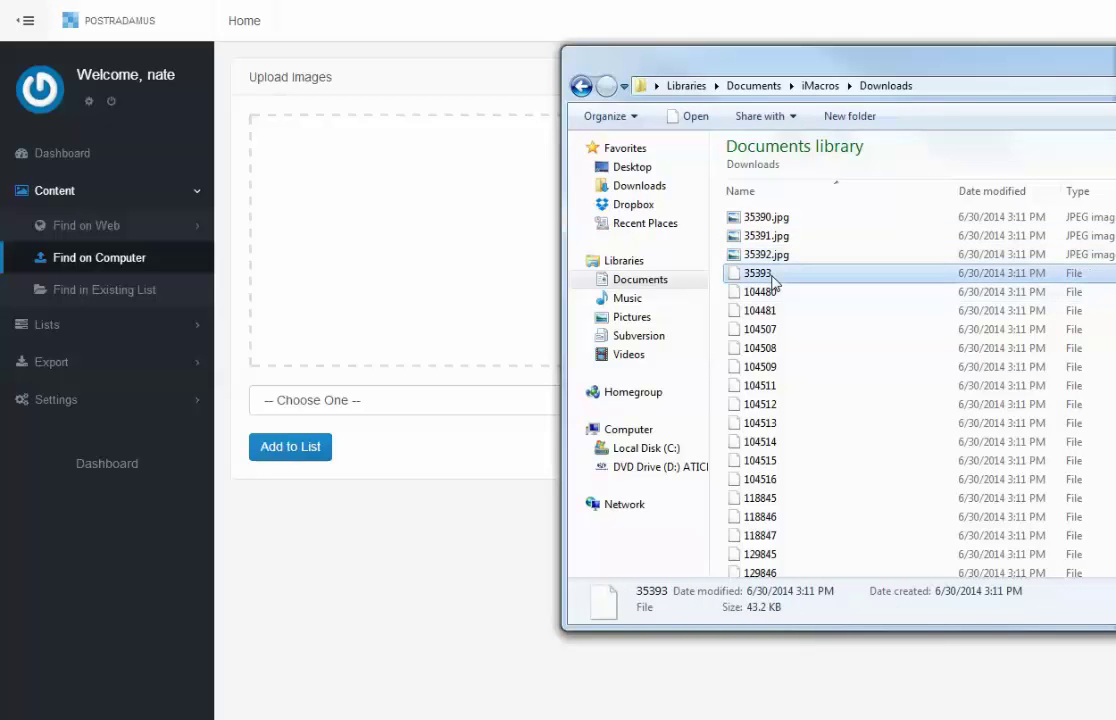
left_click(773, 274)
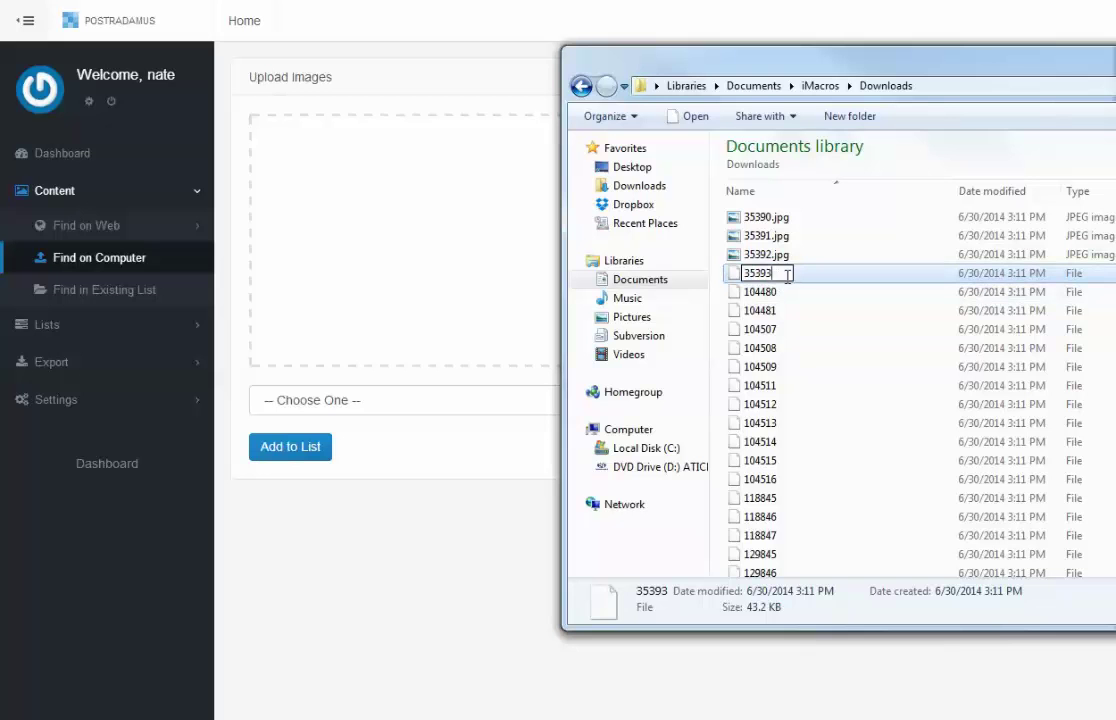
type(".jpg")
key("Return")
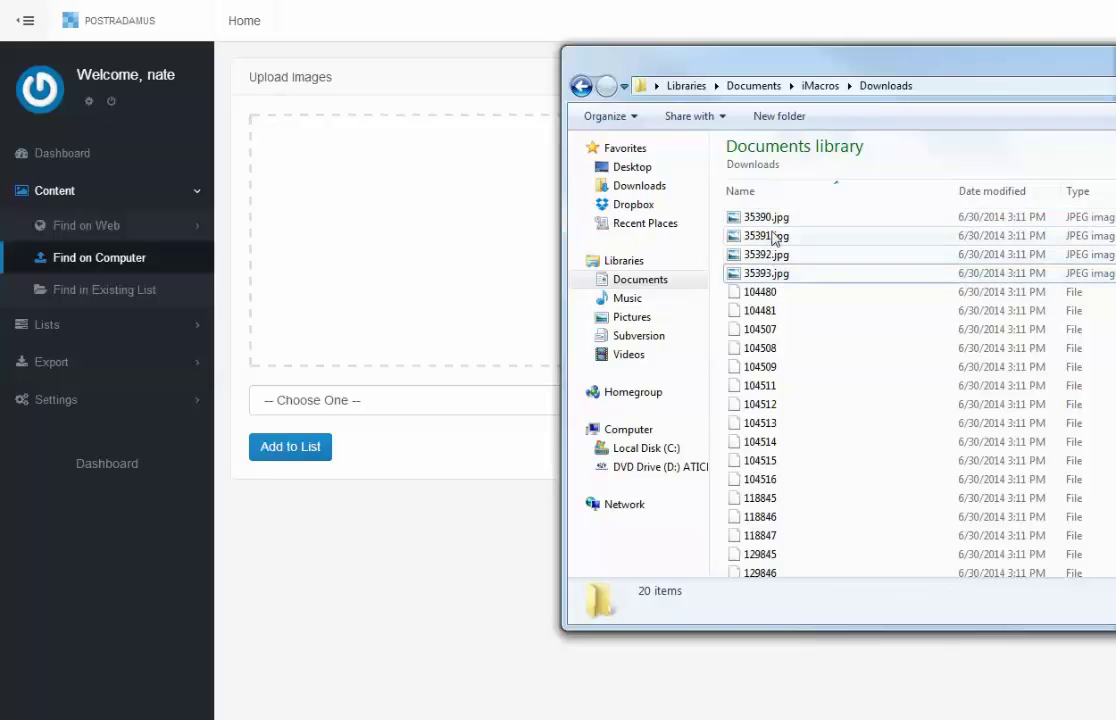
Drag 35390–35393.jpg into the upload drop zone and add them to Test (4)
left_click(772, 237)
left_click(766, 273, "shift")
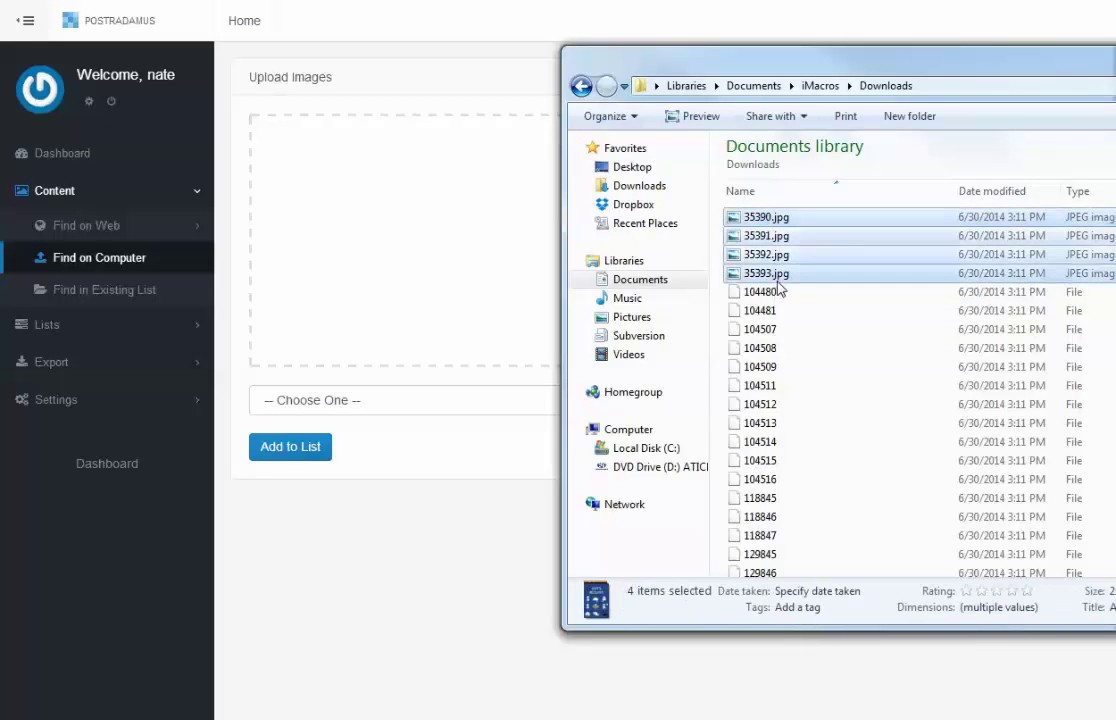
left_click_drag(770, 245, 528, 241)
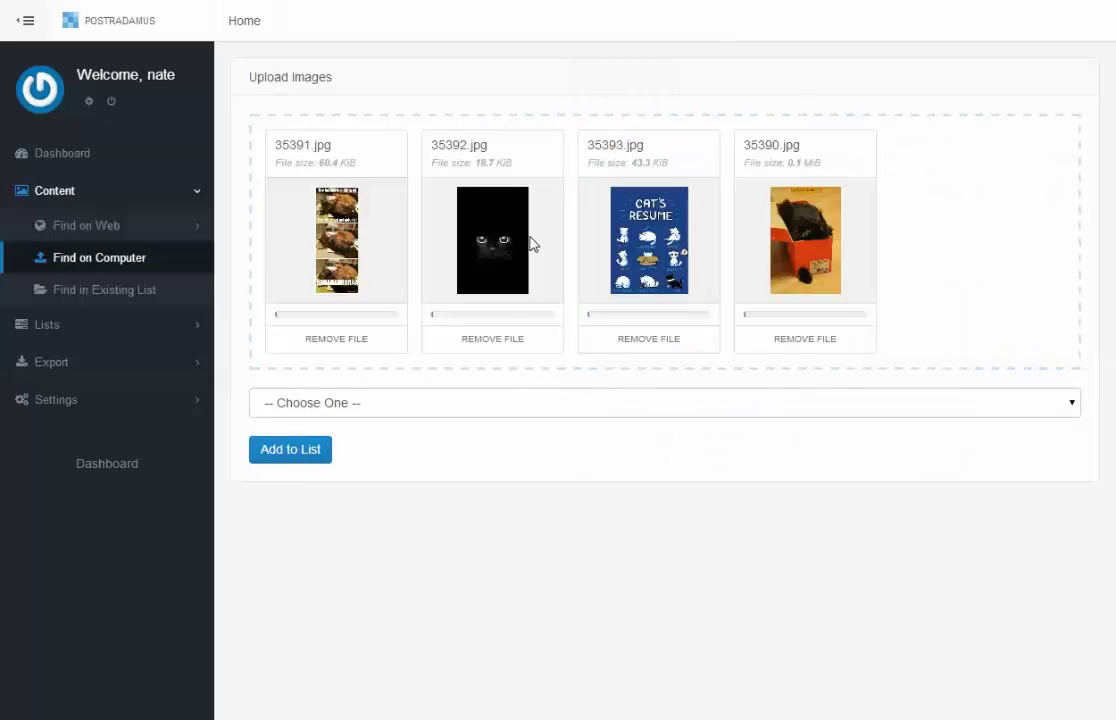
left_click(333, 403)
left_click(290, 441)
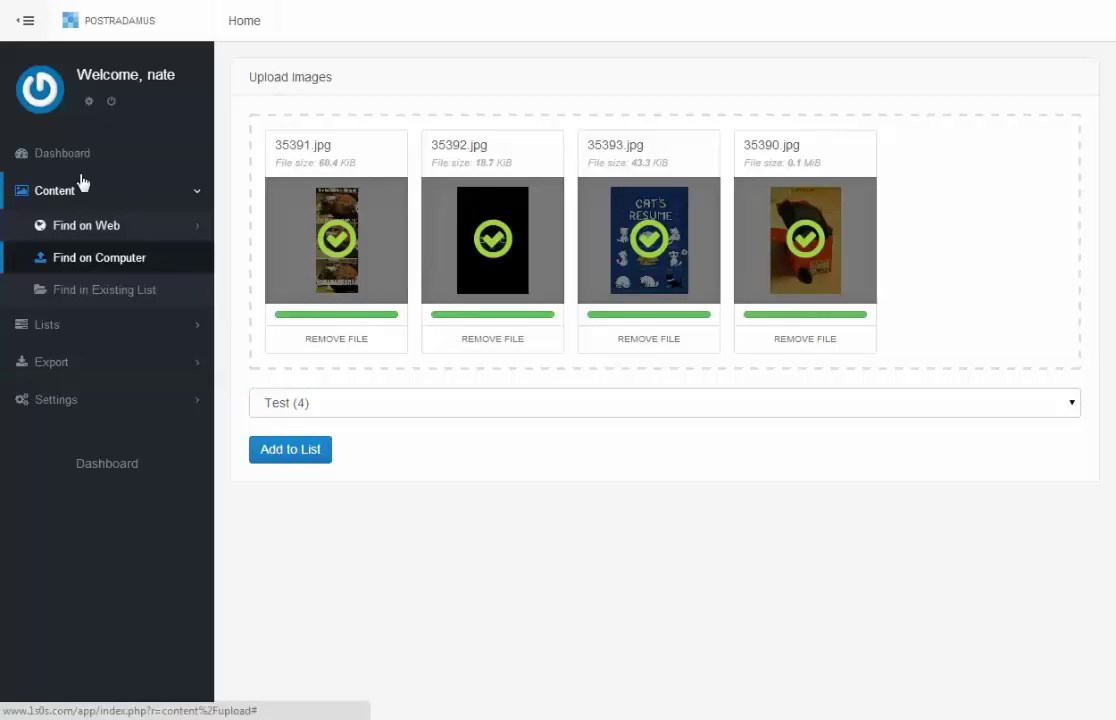
On the Manage Lists page, check that the Test list shows 8 posts
left_click(56, 336)
left_click(80, 262)
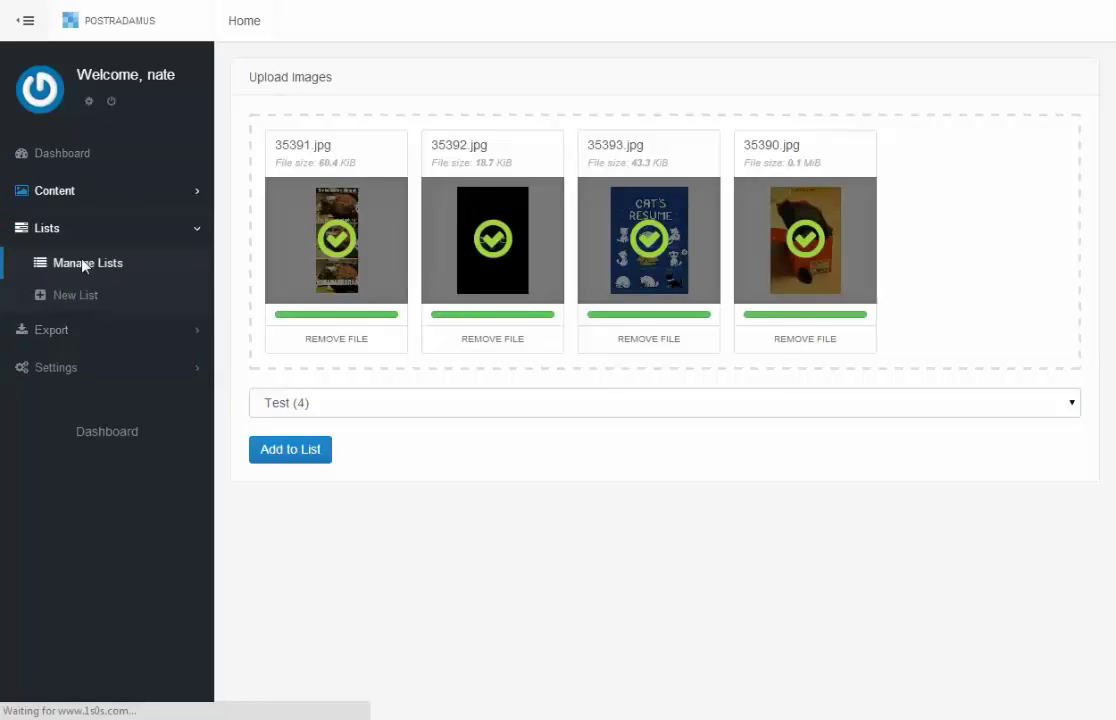
left_click_drag(553, 284, 561, 294)
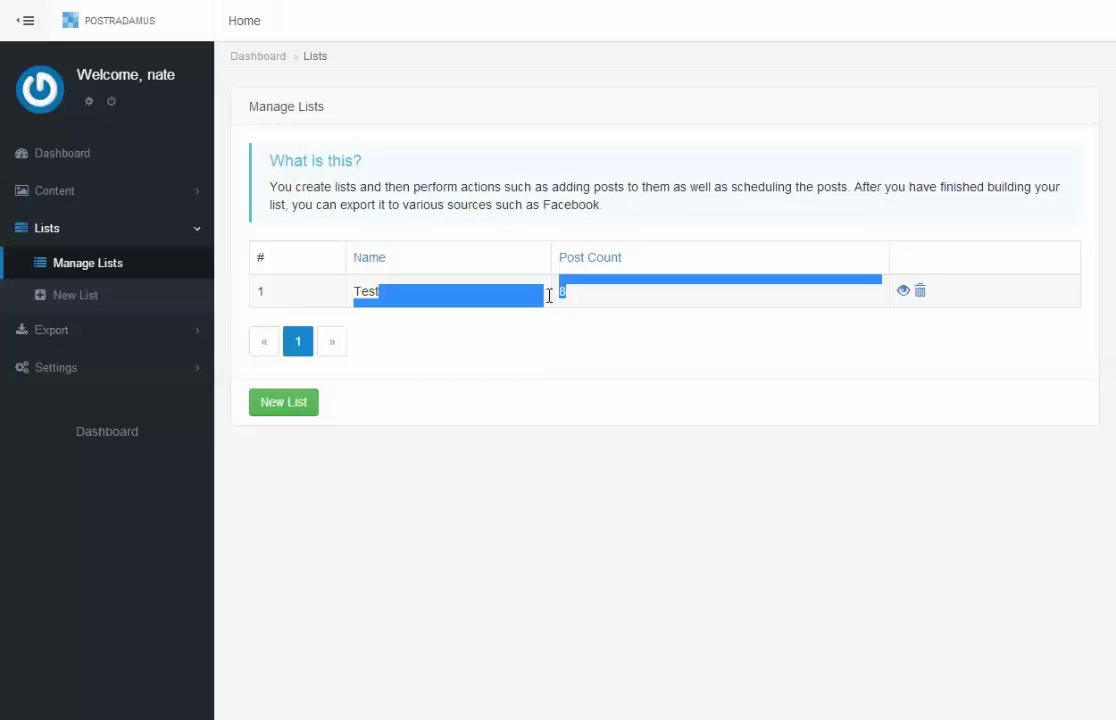
Look through the Test list's 8 posts, then return to the Downloads folder
left_click(903, 291)
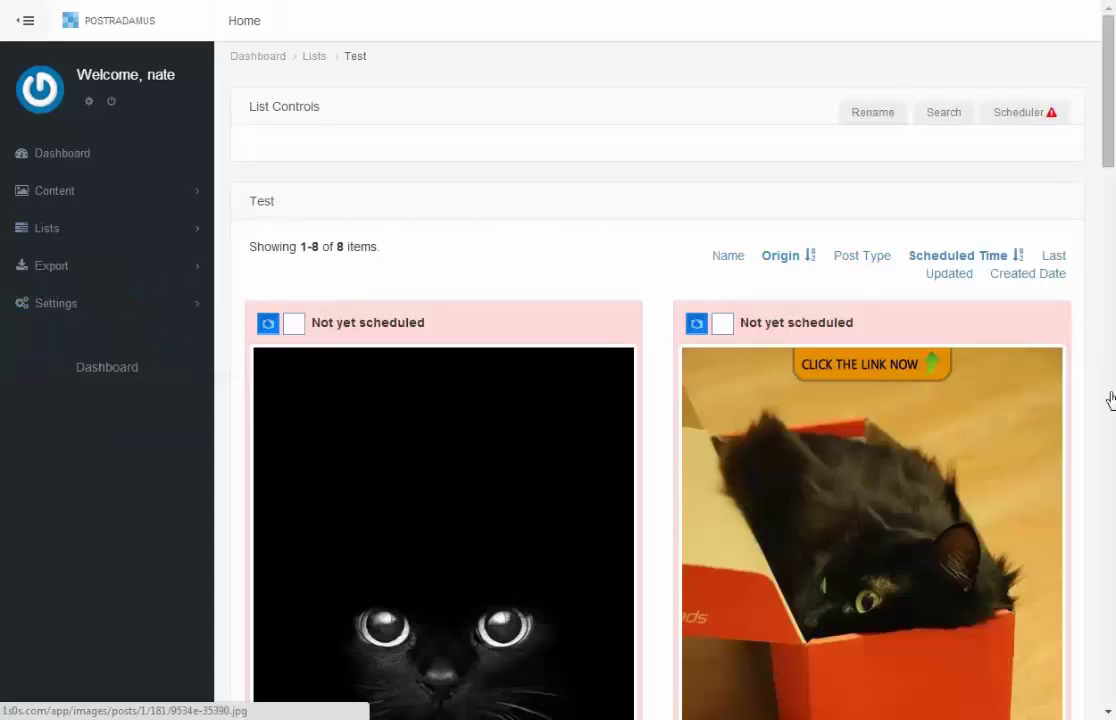
scroll(1108, 204, "down", 9)
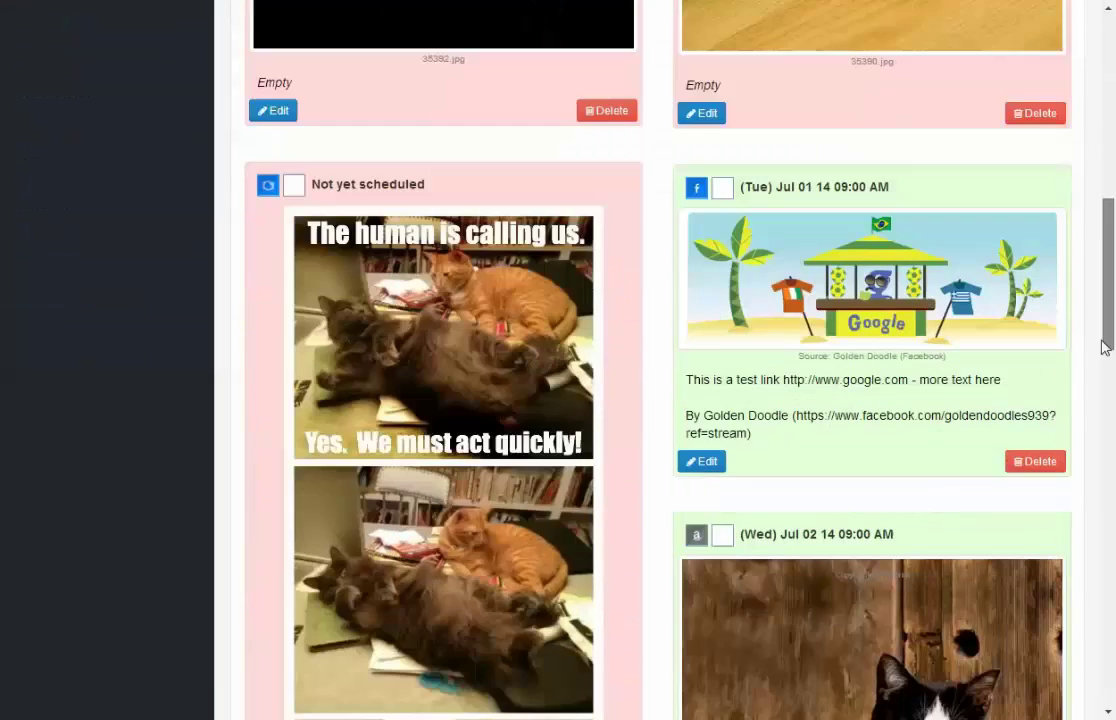
scroll(1104, 346, "down", 5)
scroll(1086, 478, "down", 3)
scroll(1086, 548, "down", 5)
scroll(1089, 630, "up", 8)
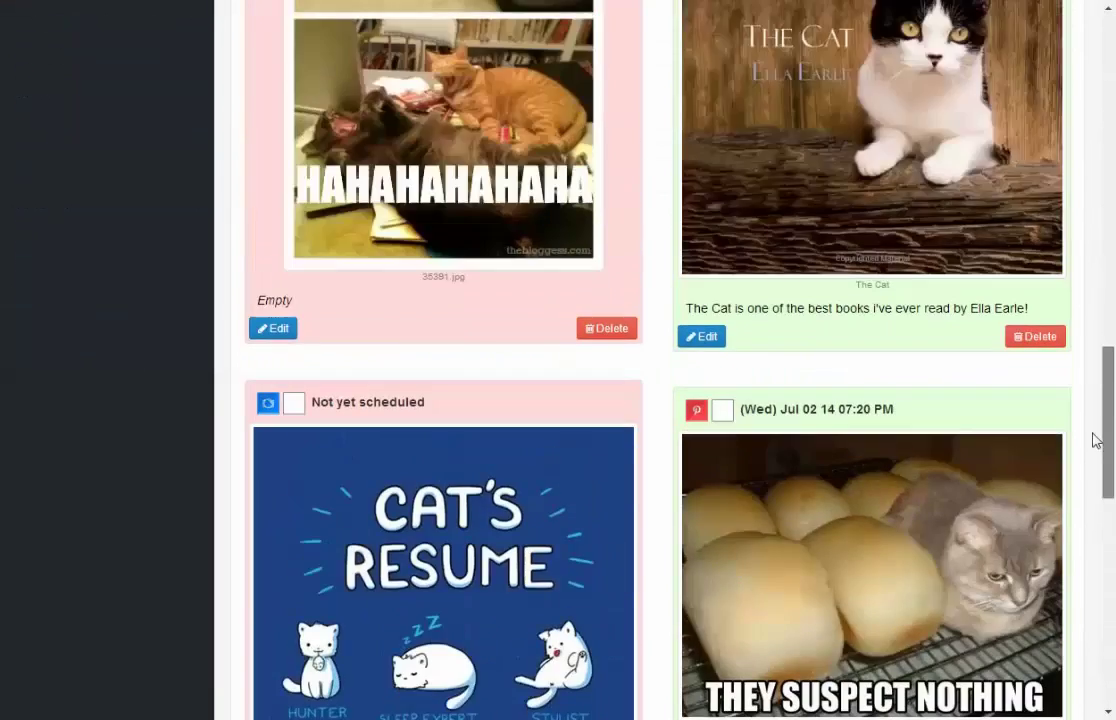
scroll(1096, 440, "up", 5)
scroll(1096, 440, "up", 5)
scroll(1096, 440, "up", 3)
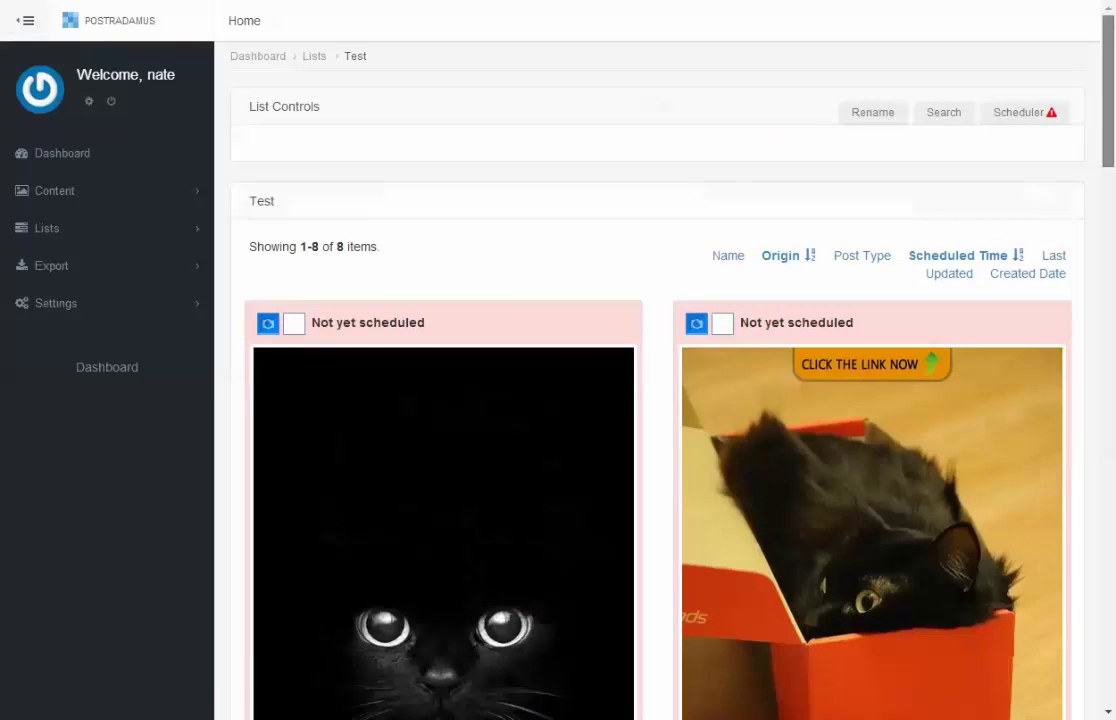
key("alt+Tab")
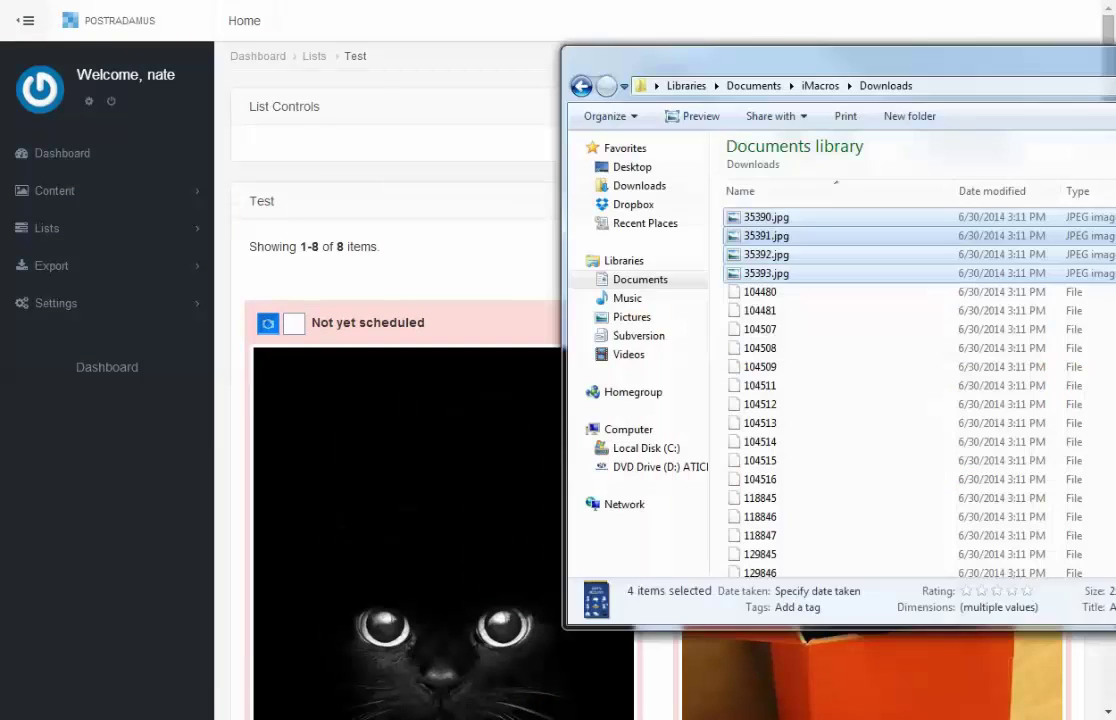